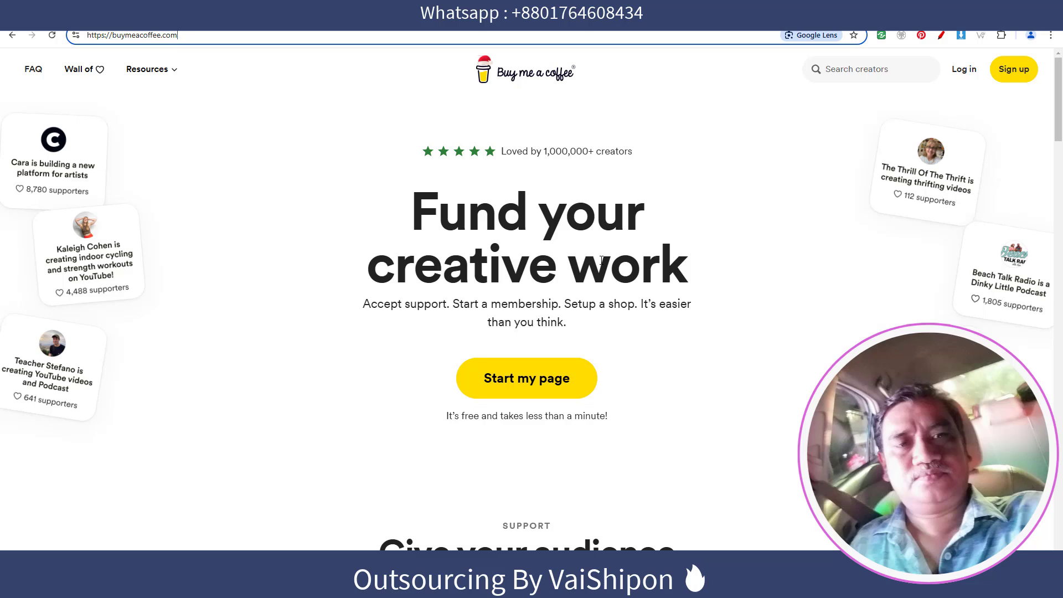
Look over the Fund your creative work home page, then start creator sign-up.
click(721, 163)
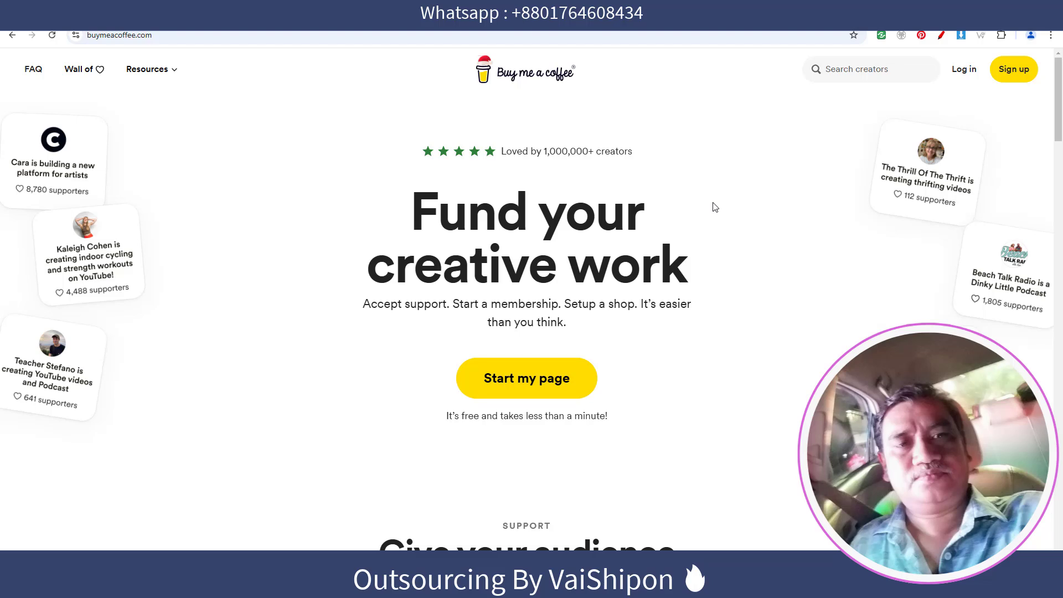
drag(439, 213, 722, 252)
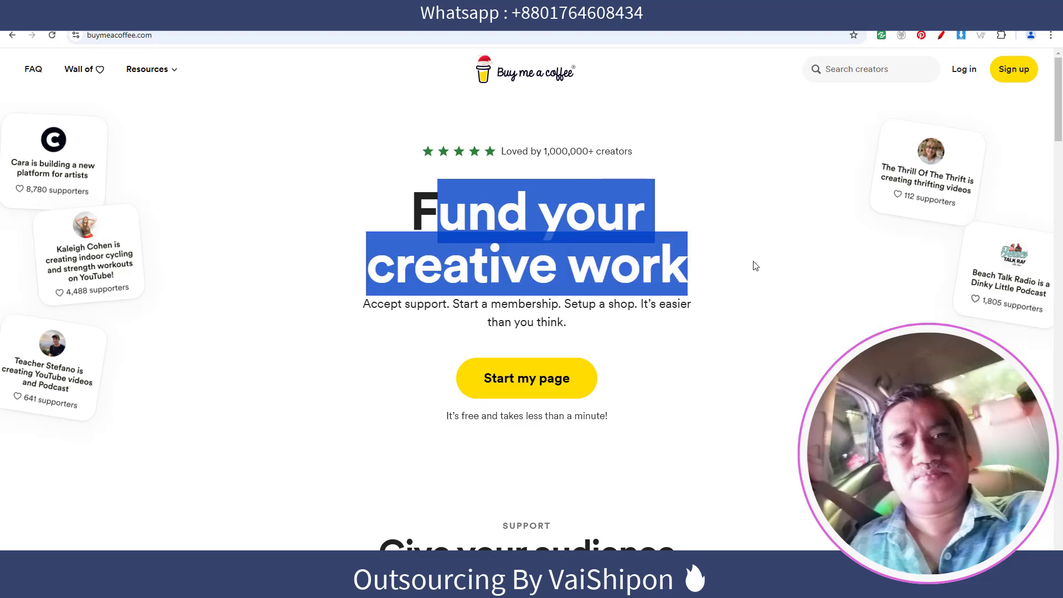
click(706, 334)
scroll(560, 332, down, 2)
scroll(560, 333, up, 2)
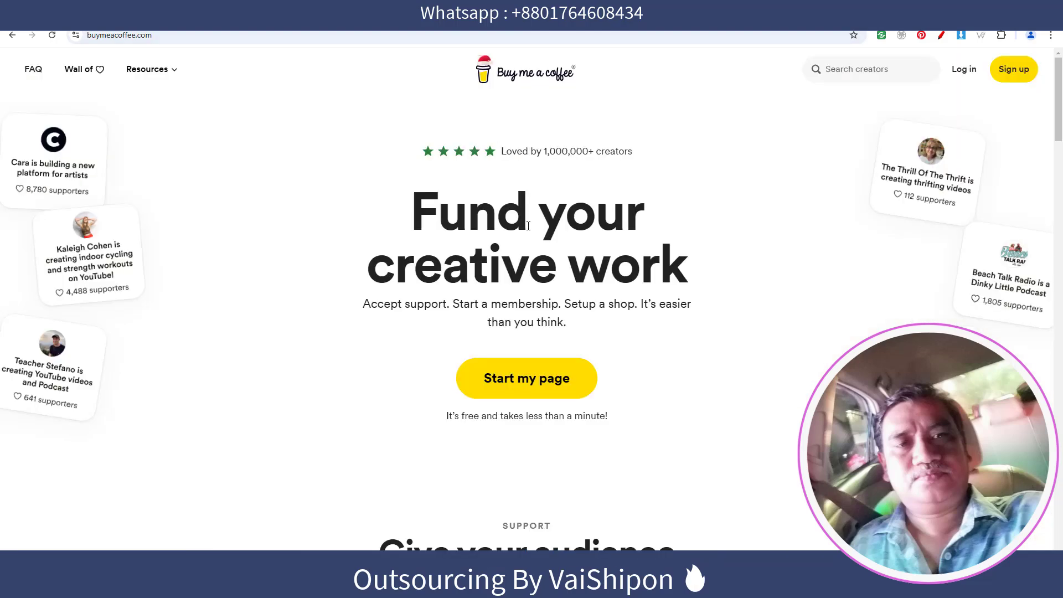
click(1014, 70)
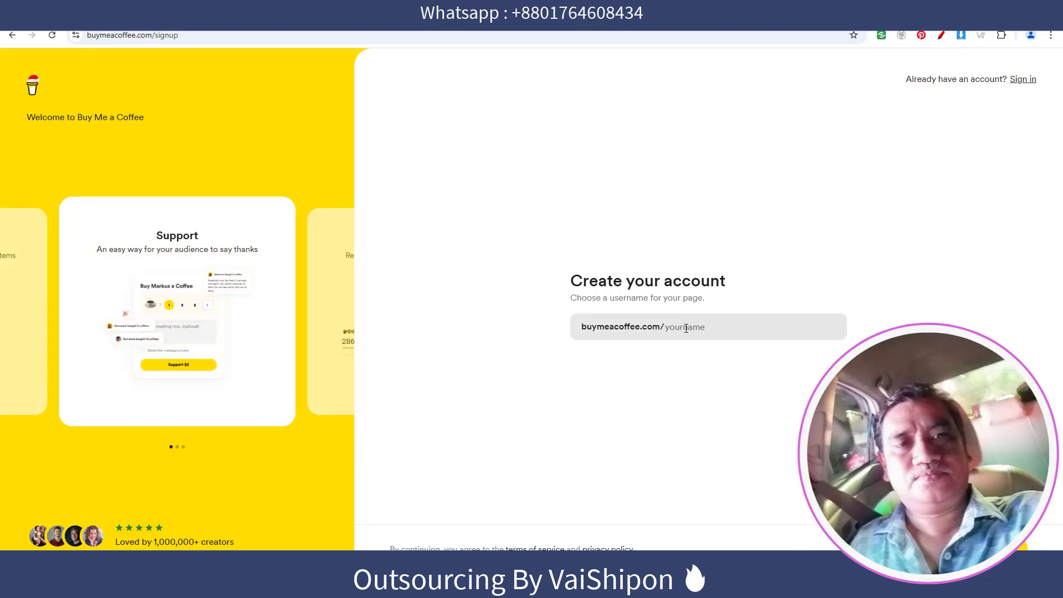
Claim the page username digitalitem, replacing the taken digitalproduct, and continue.
click(723, 317)
text(digi)
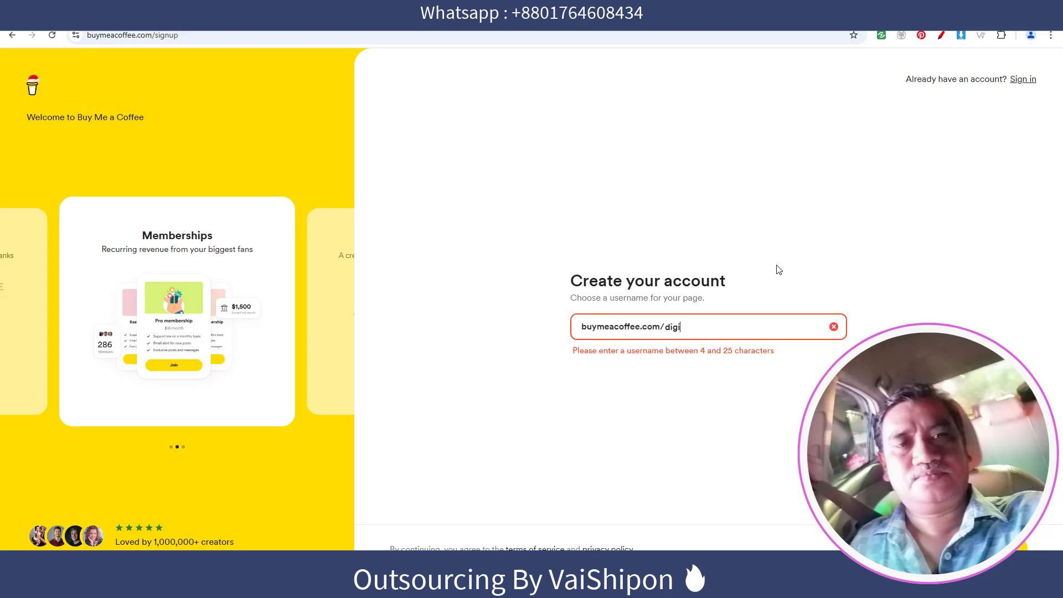
text(tal)
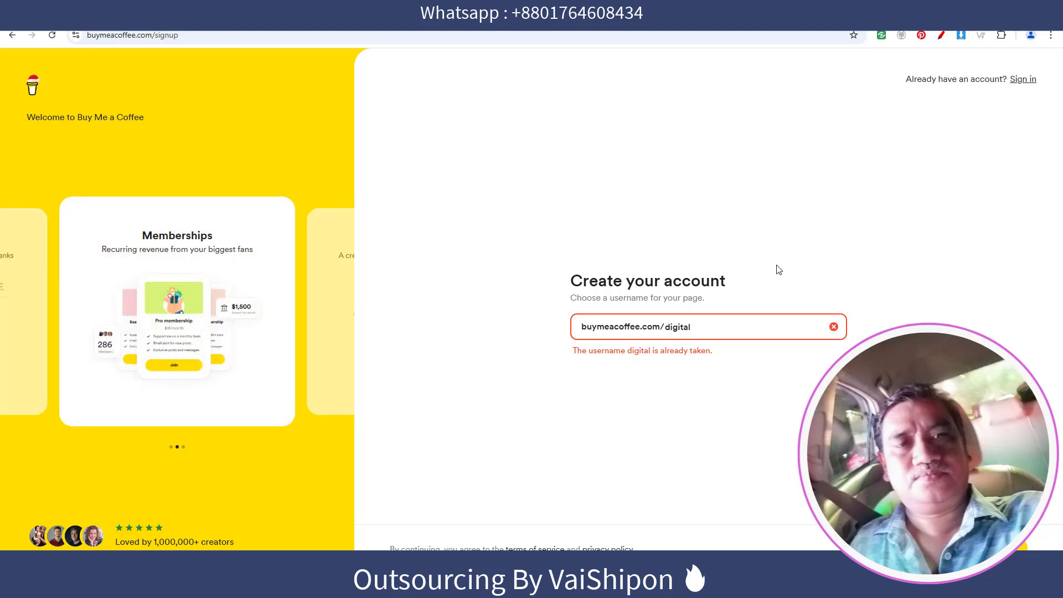
text(product)
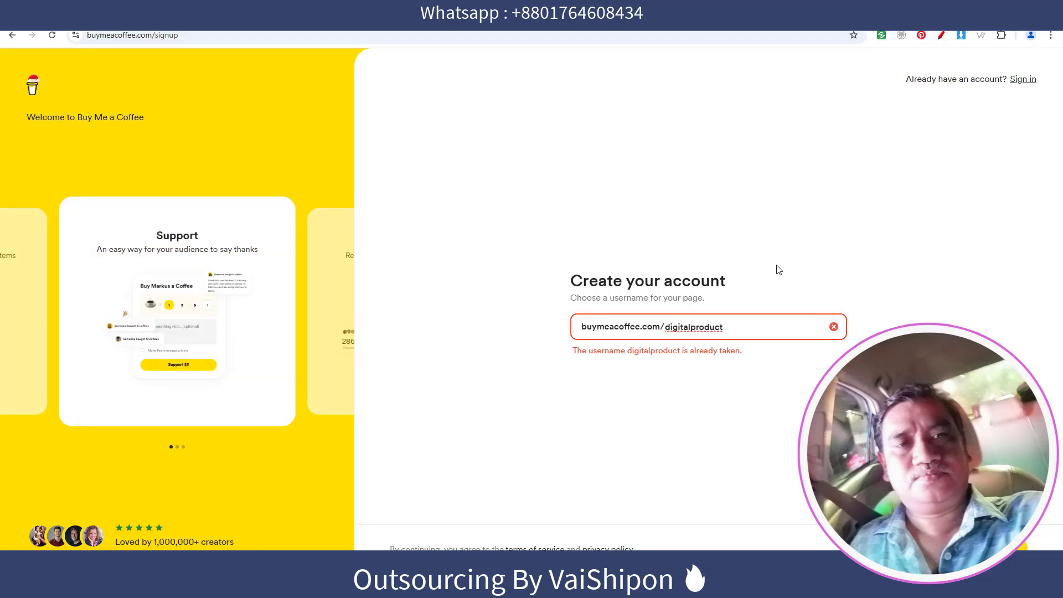
drag(691, 331, 797, 325)
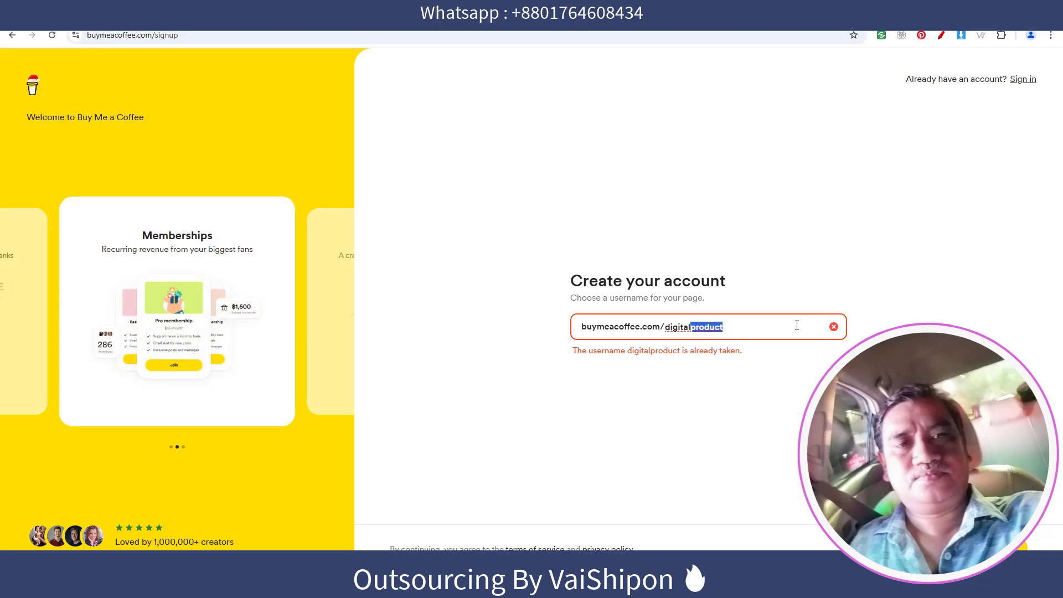
text(item)
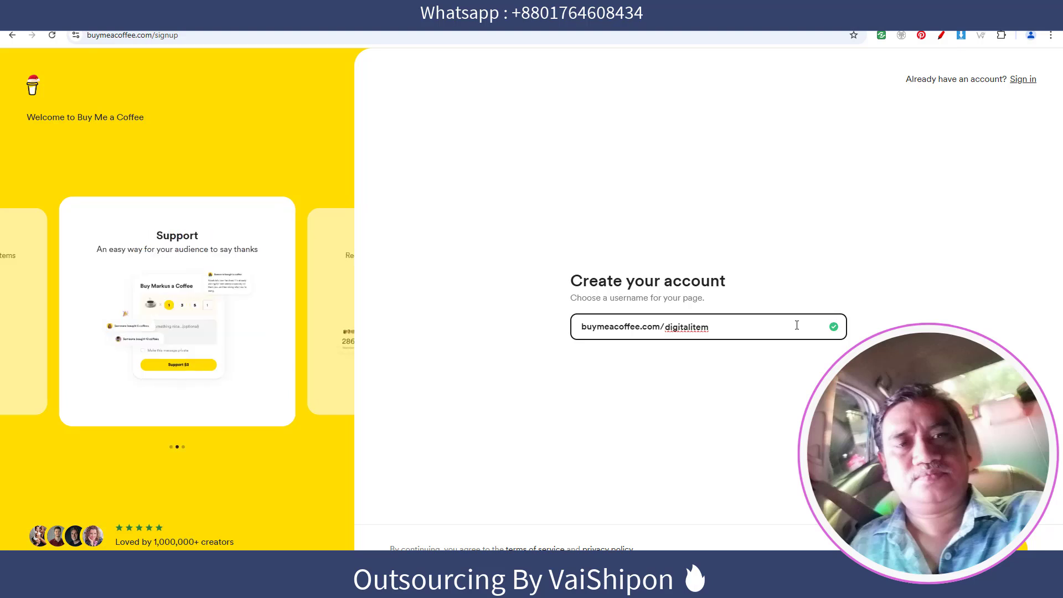
click(664, 265)
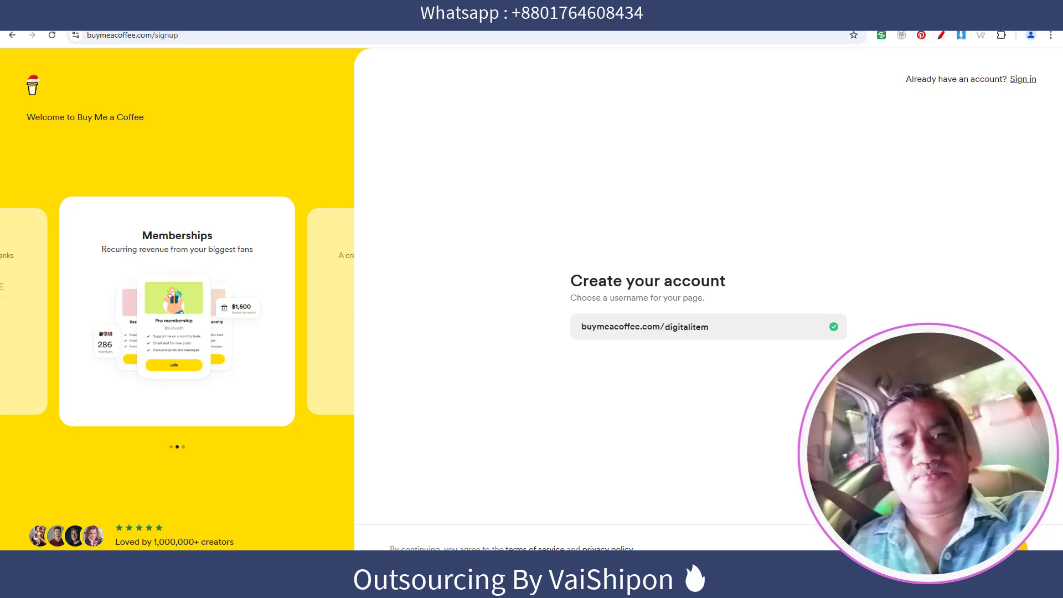
click(995, 549)
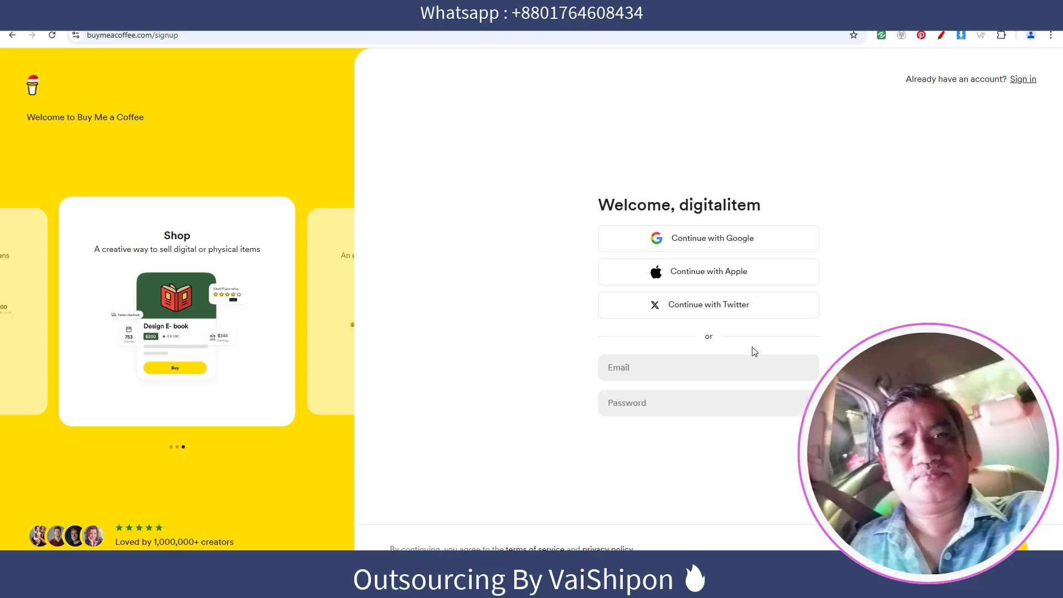
Sign up with Google and enter the creator's full name in the Name field.
click(709, 243)
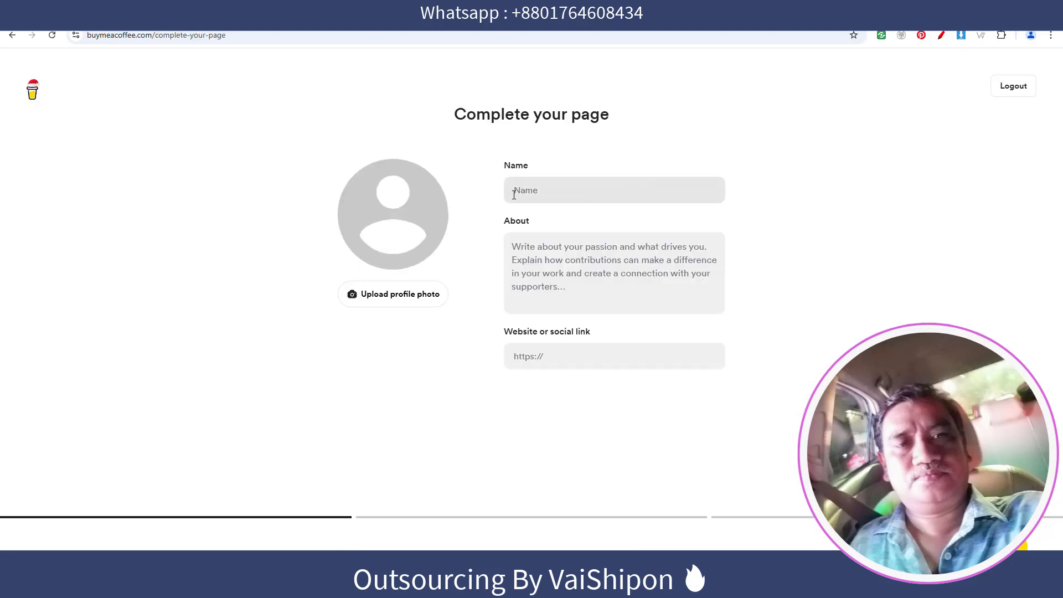
click(615, 190)
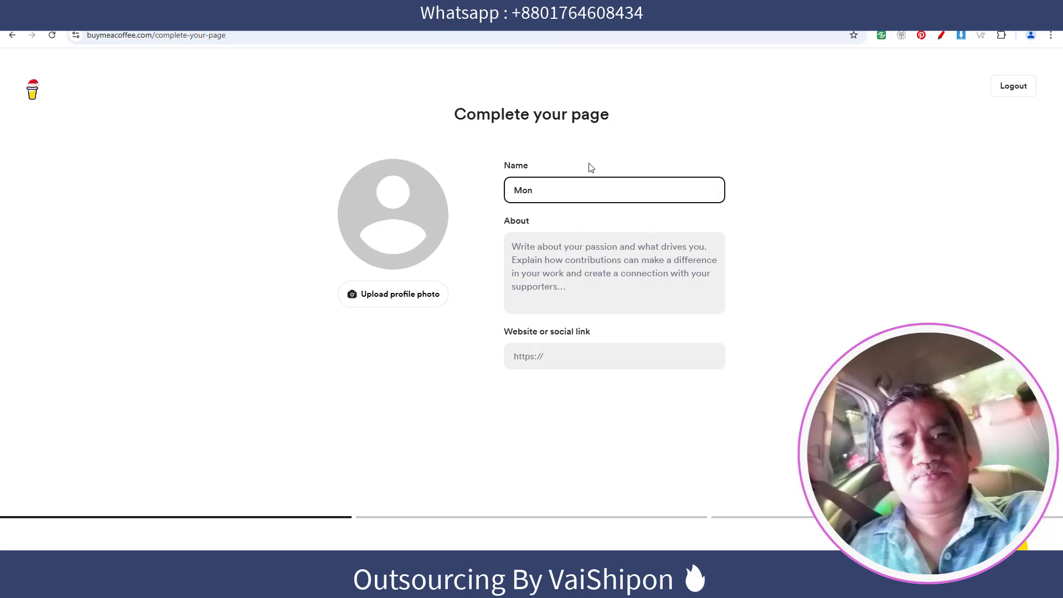
click(788, 211)
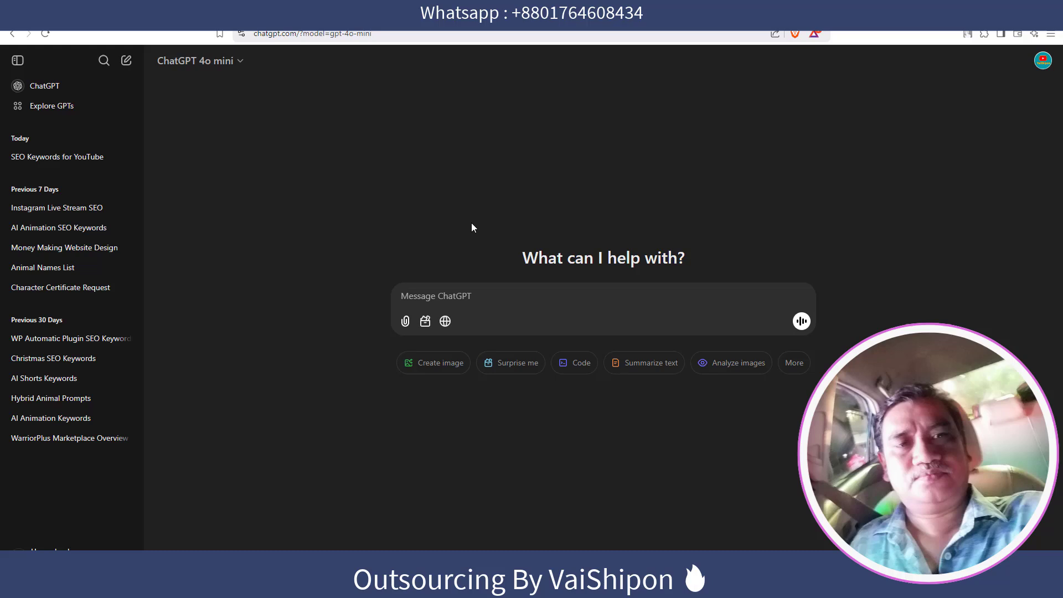
Ask ChatGPT for About section text for a buymeacoffee.com profile selling digital products.
text(write a desc)
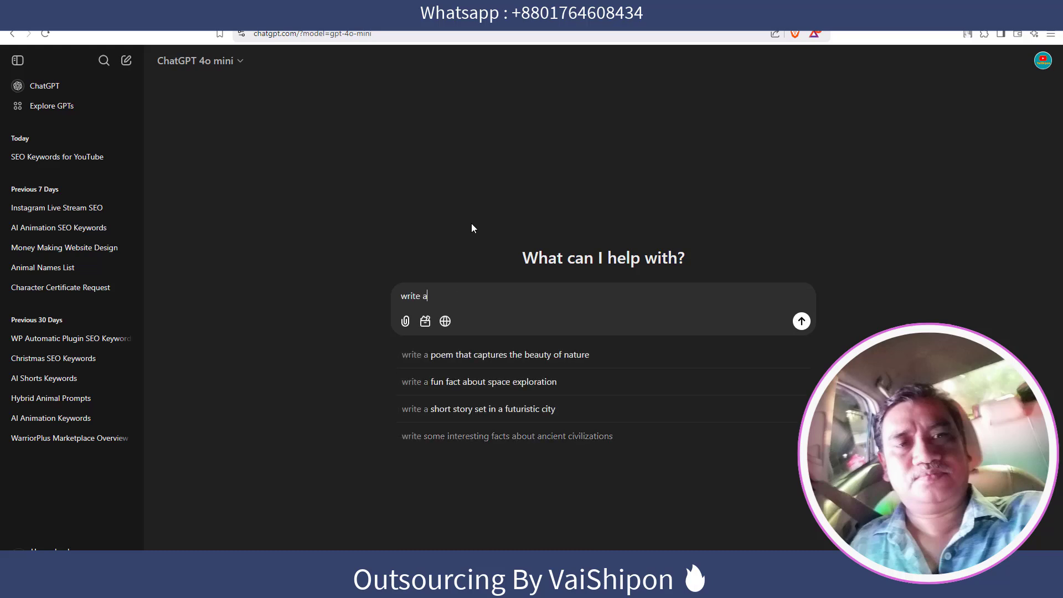
key(BackSpace)
key(BackSpace)
key(BackSpace)
key(BackSpace)
text(a)
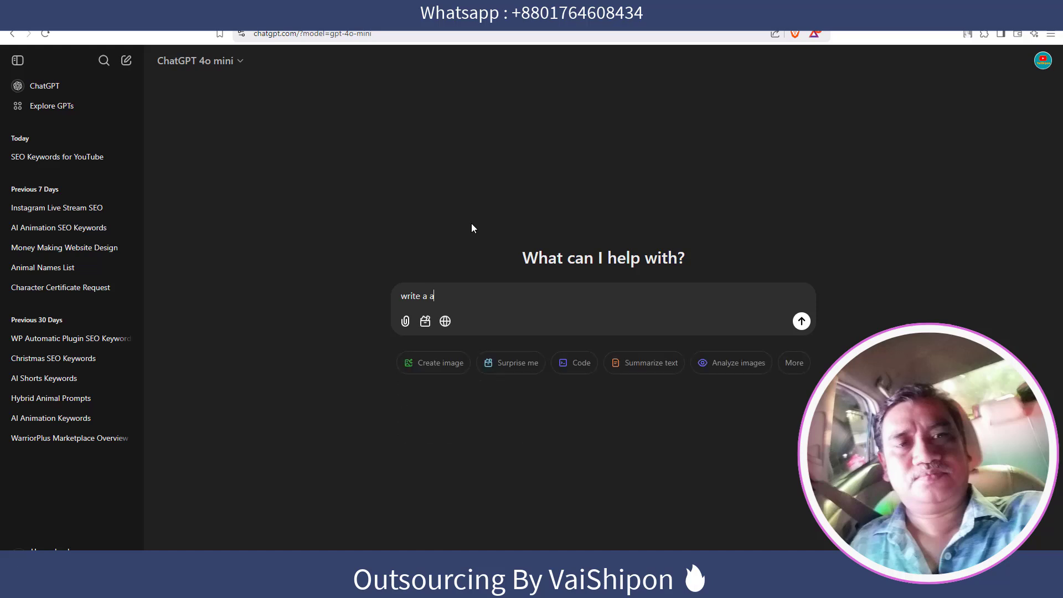
text(boou)
key(BackSpace)
key(BackSpace)
text(ut section )
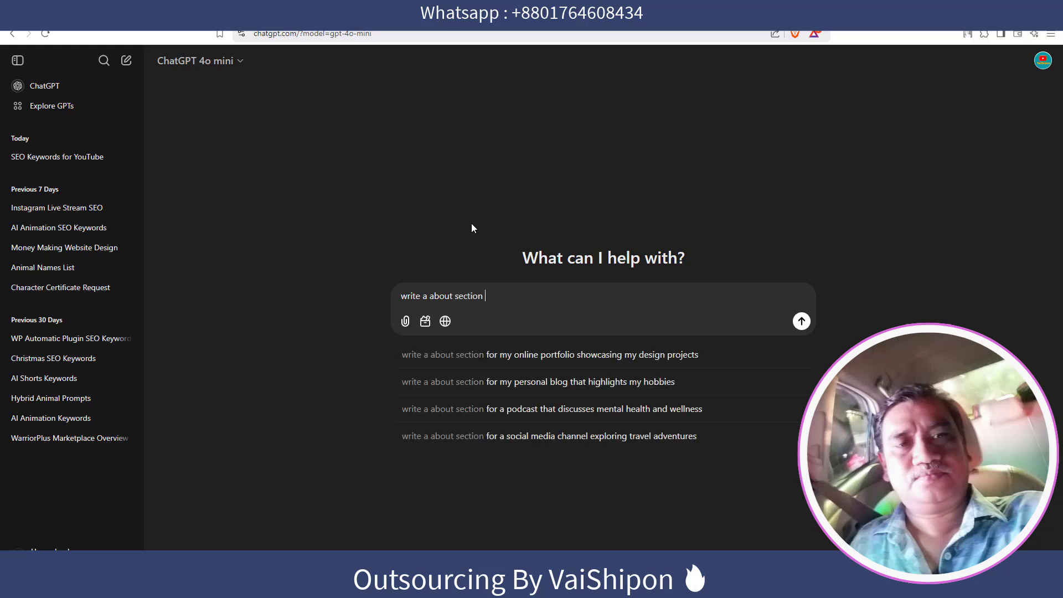
text(text )
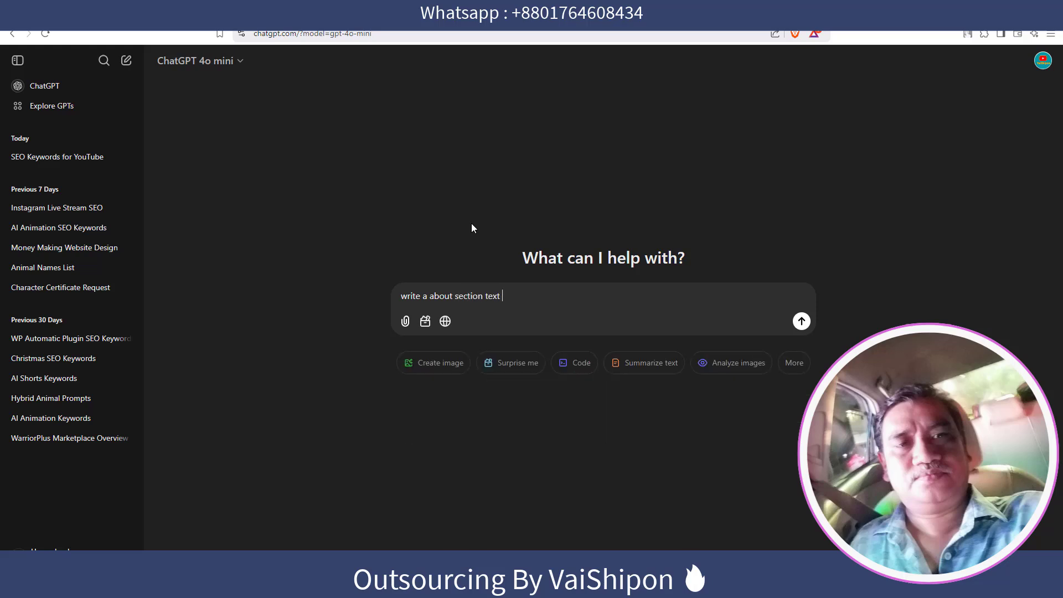
text(for my)
text(buymeacoffee.com)
text(profi)
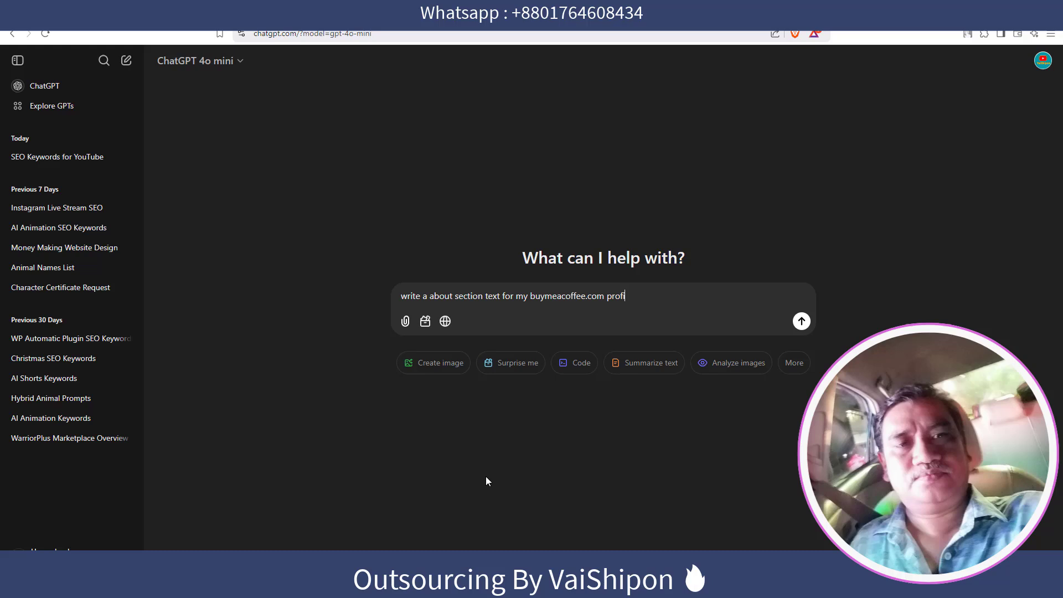
text(le and I am selling digital products)
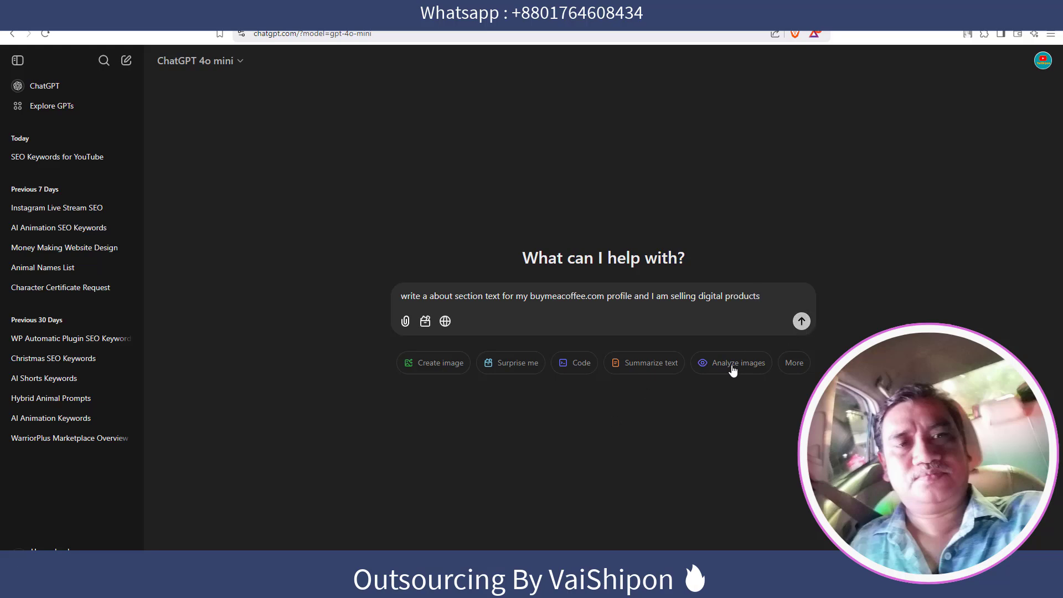
key(Return)
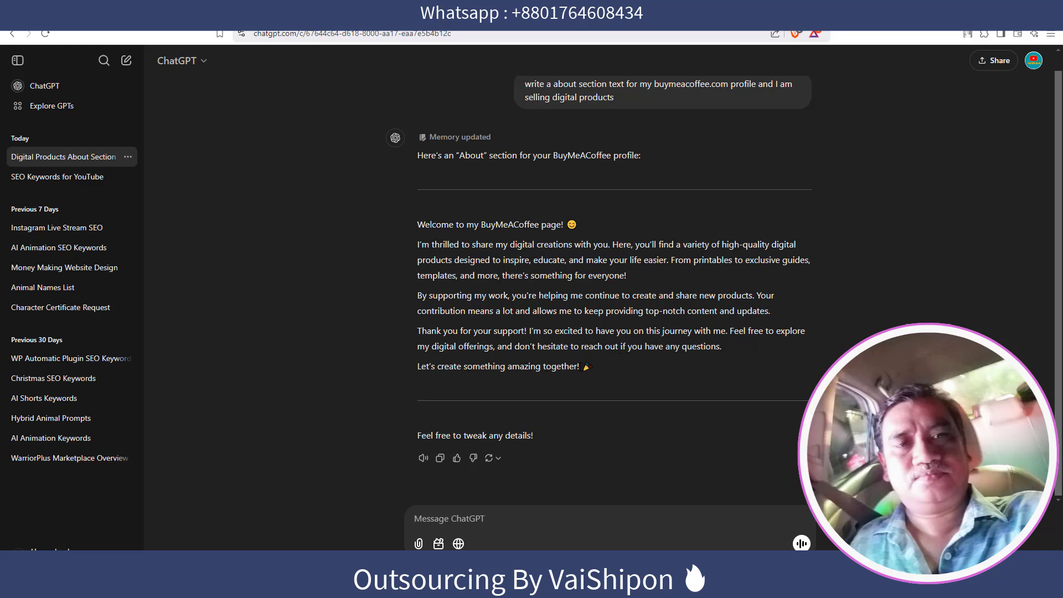
Copy ChatGPT's About text from Welcome to together and return to the Complete your page form.
drag(410, 219, 624, 384)
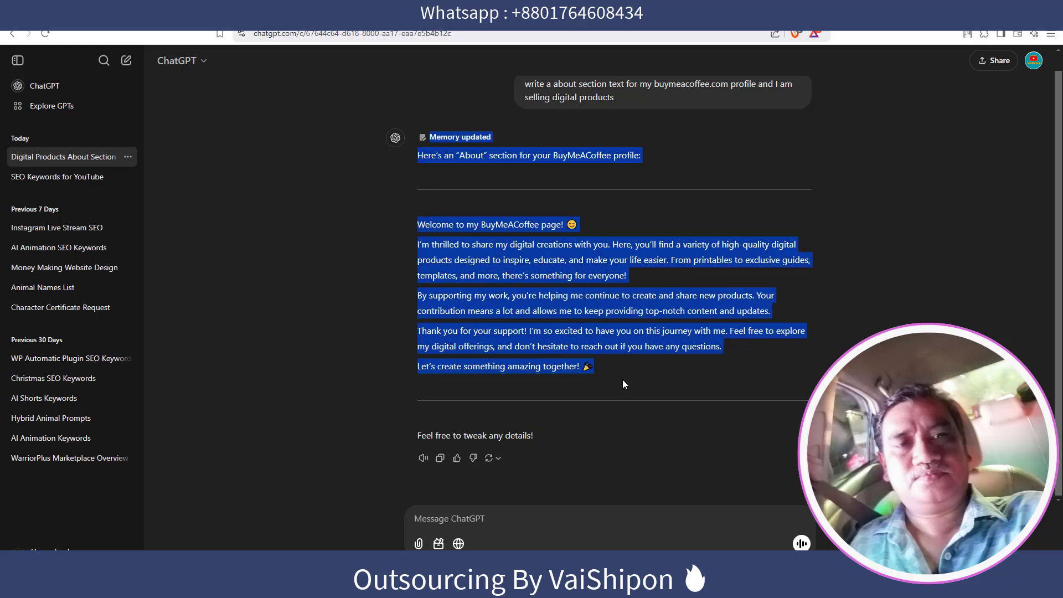
click(461, 215)
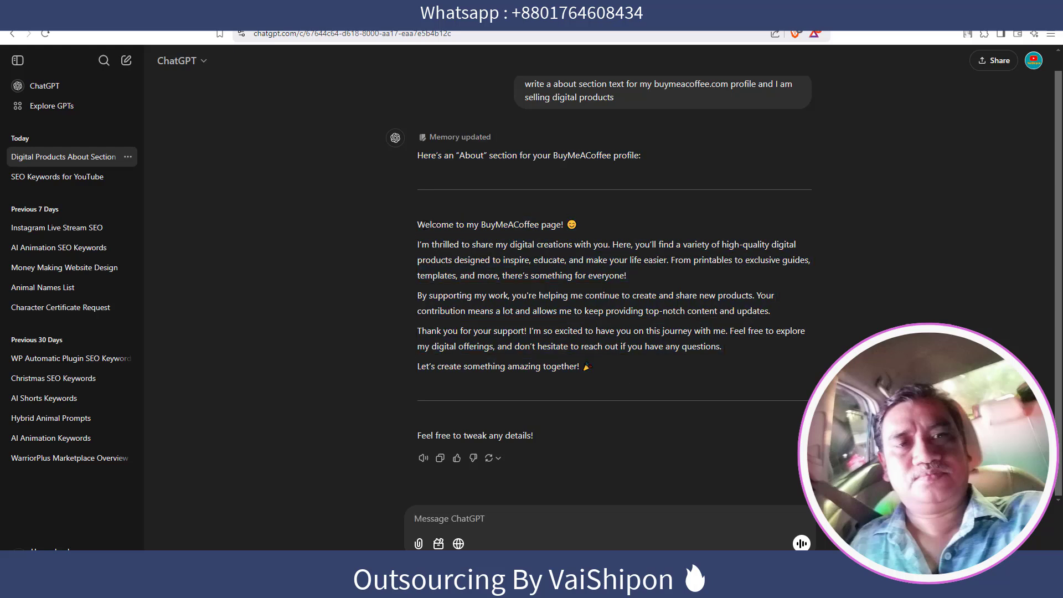
drag(417, 220, 598, 373)
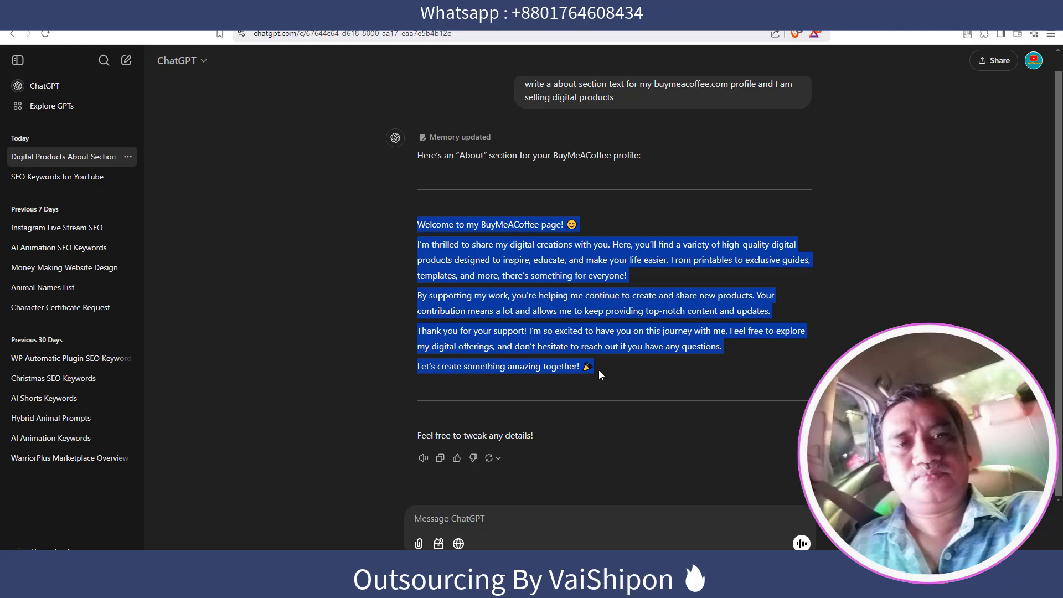
right_click(557, 282)
click(578, 294)
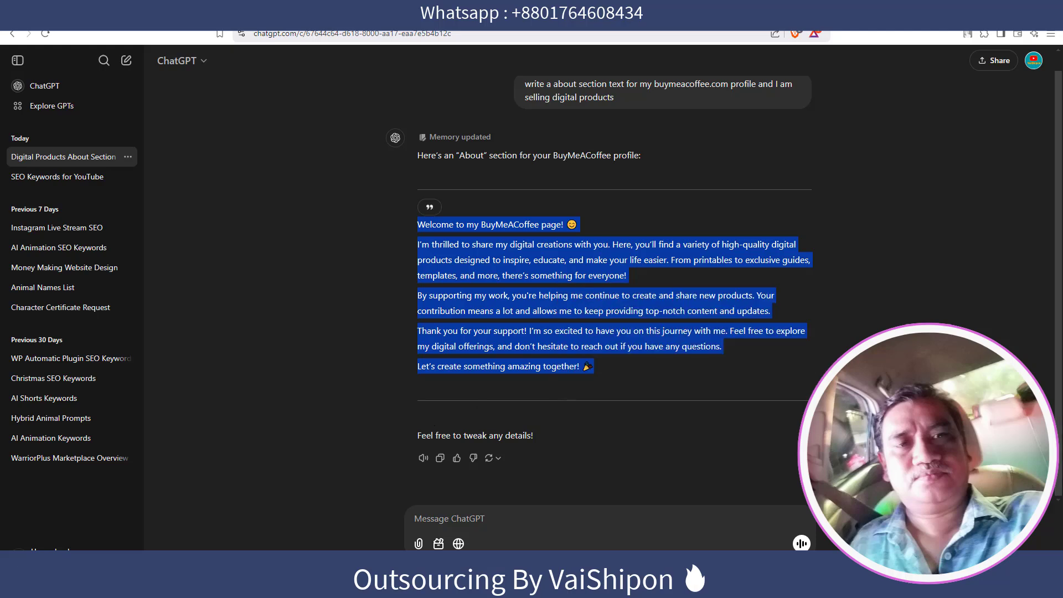
click(443, 587)
Paste the ChatGPT welcome text into the About field.
click(577, 256)
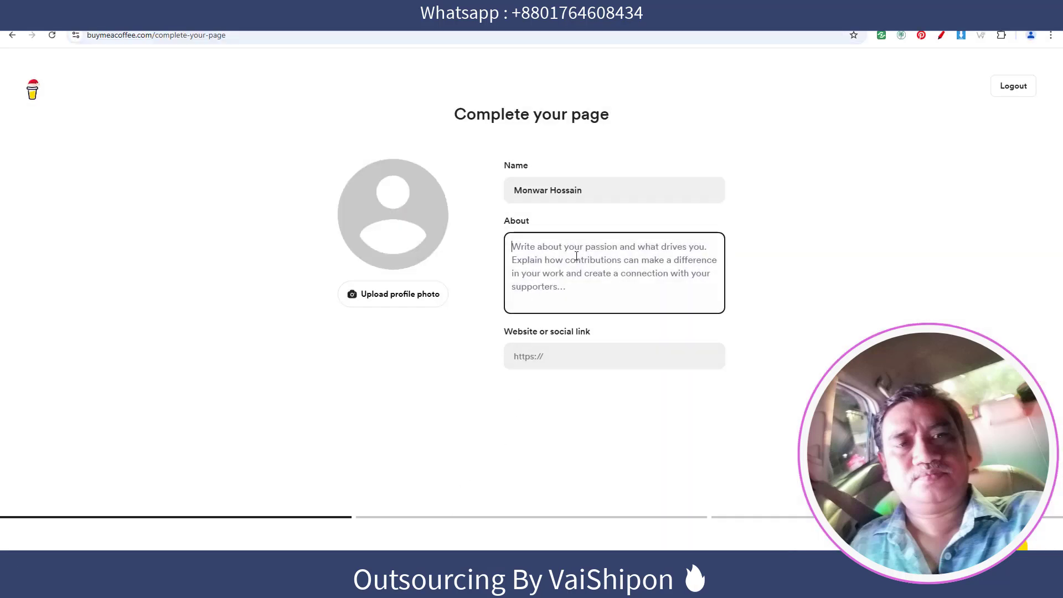
key(ctrl+v)
click(757, 389)
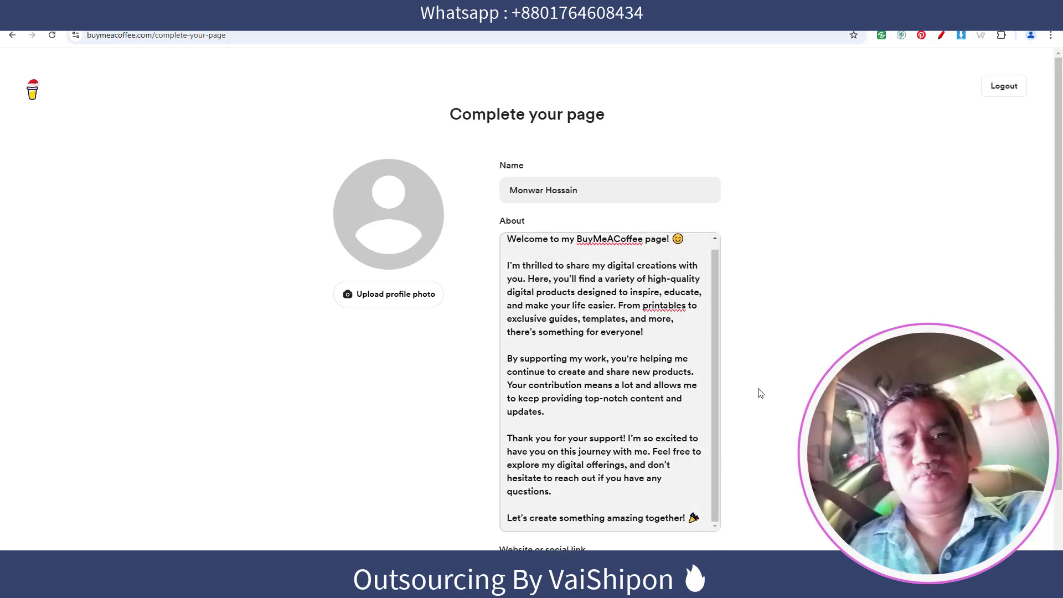
scroll(753, 381, down, 2)
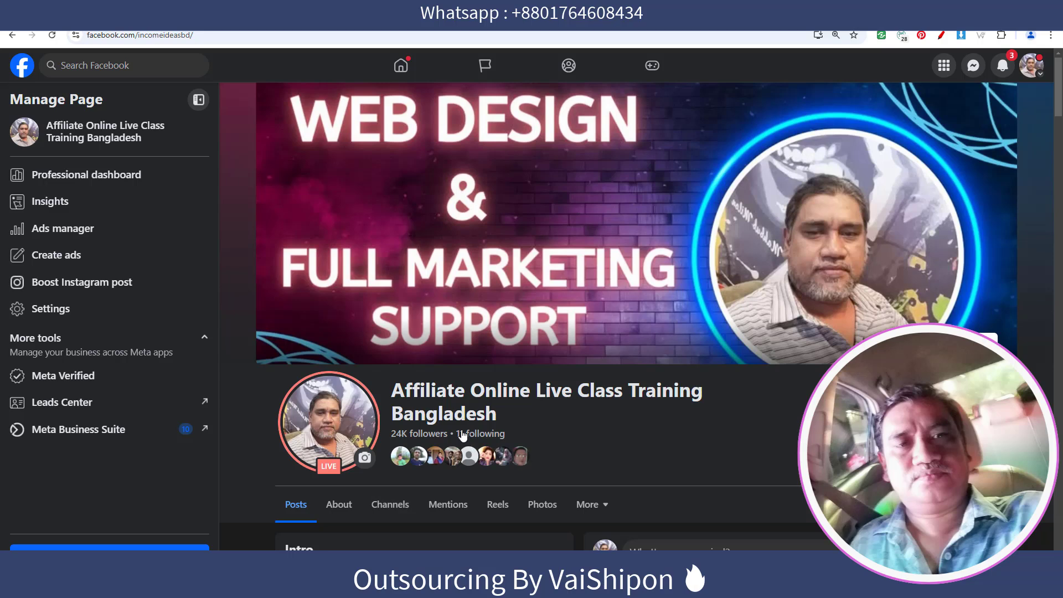
Copy the Facebook page's web address from the browser address bar.
click(191, 34)
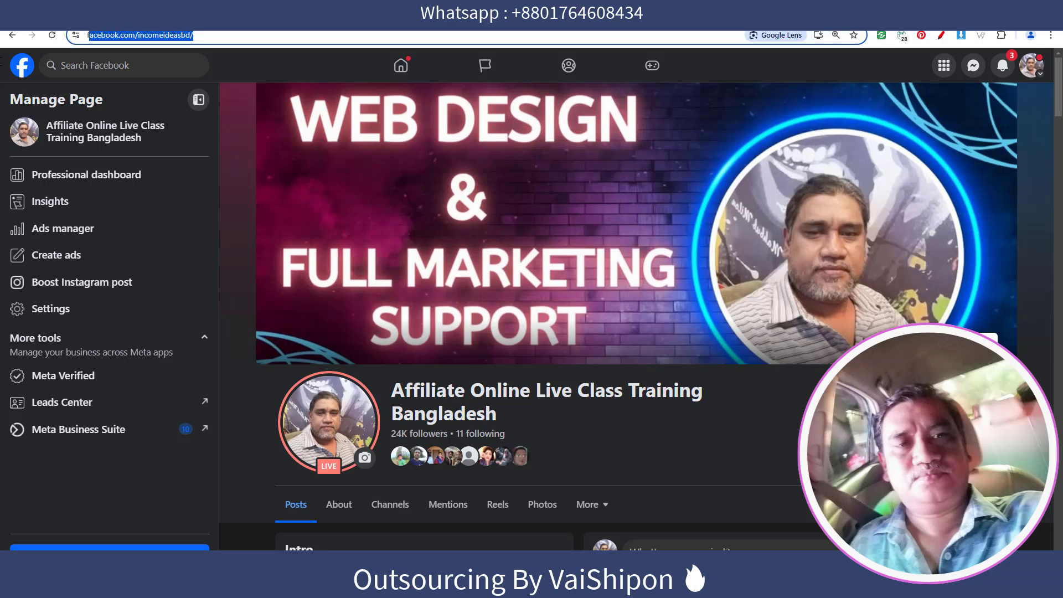
right_click(126, 42)
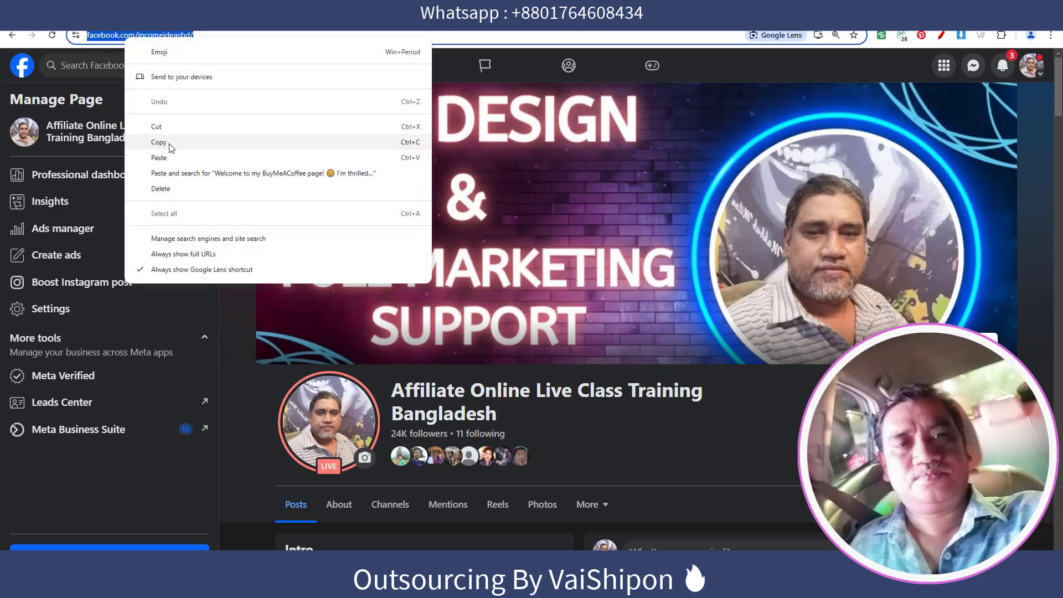
click(182, 141)
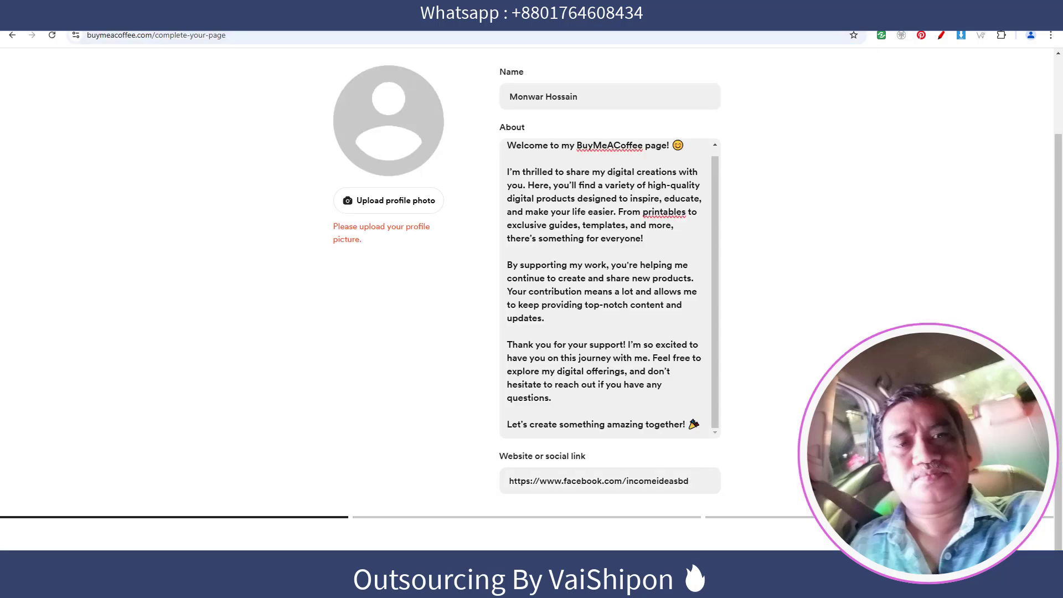
Upload a picture from the computer as the profile photo.
scroll(391, 268, up, 2)
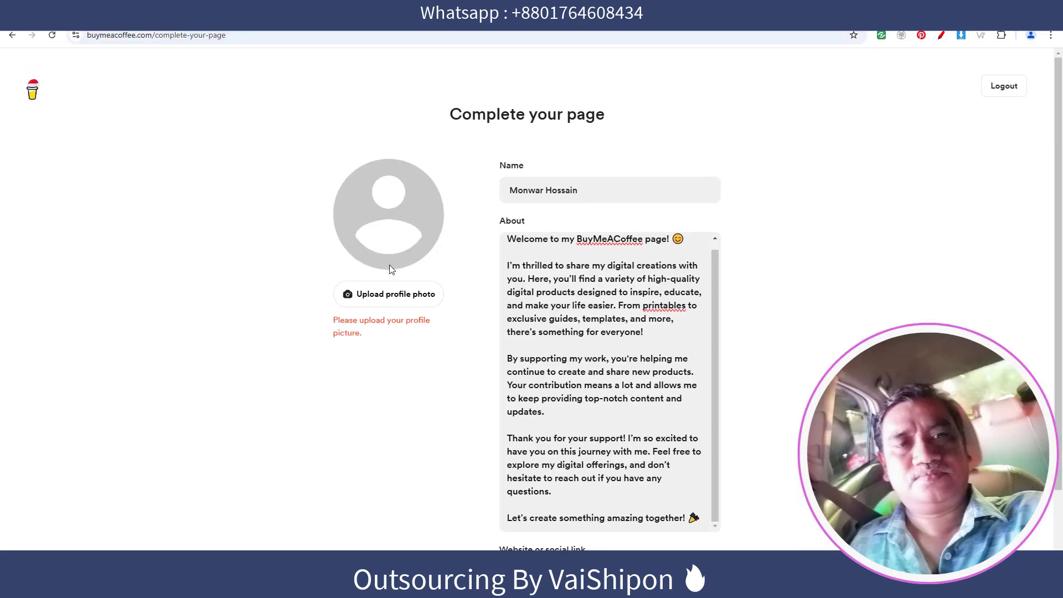
click(437, 295)
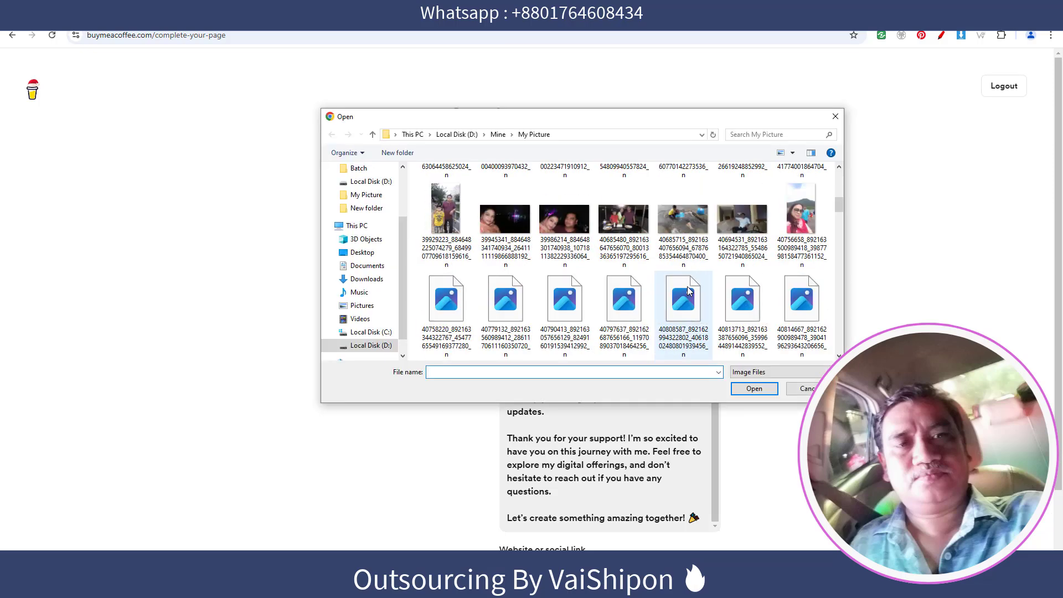
scroll(686, 288, down, 3)
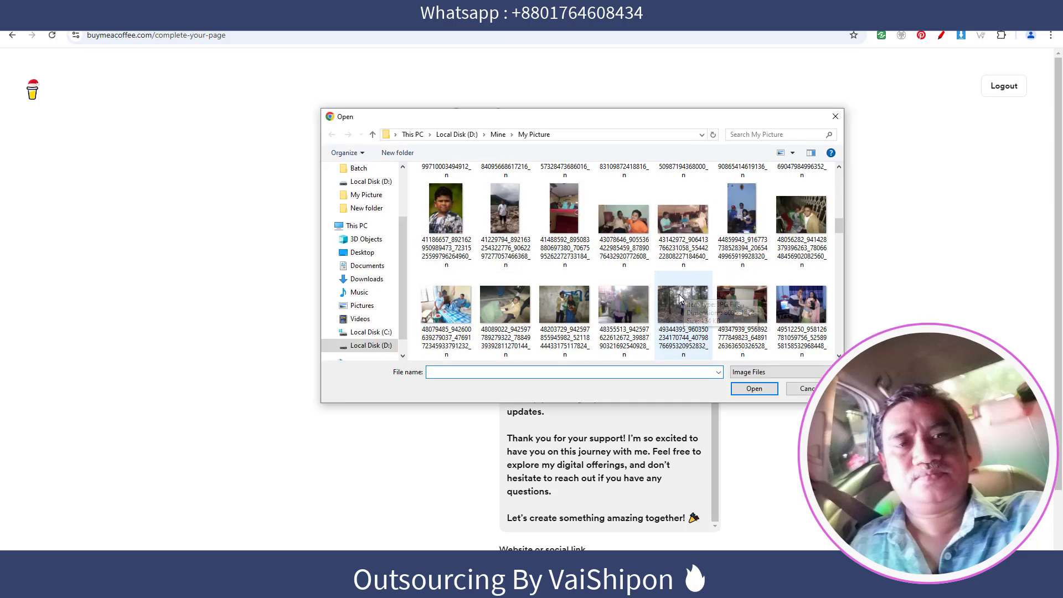
scroll(679, 294, down, 1)
scroll(680, 299, down, 3)
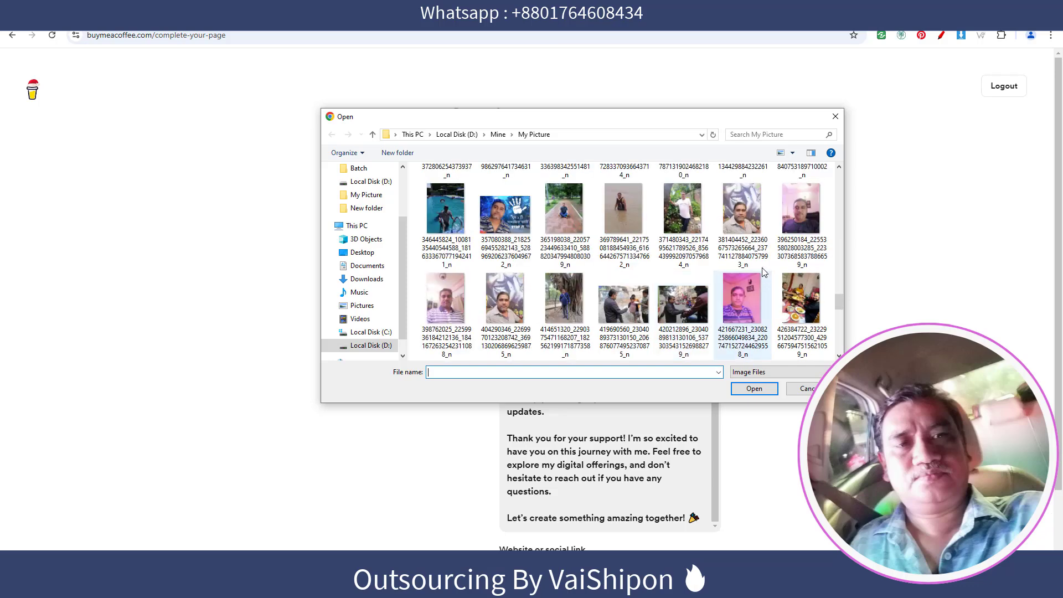
double_click(742, 221)
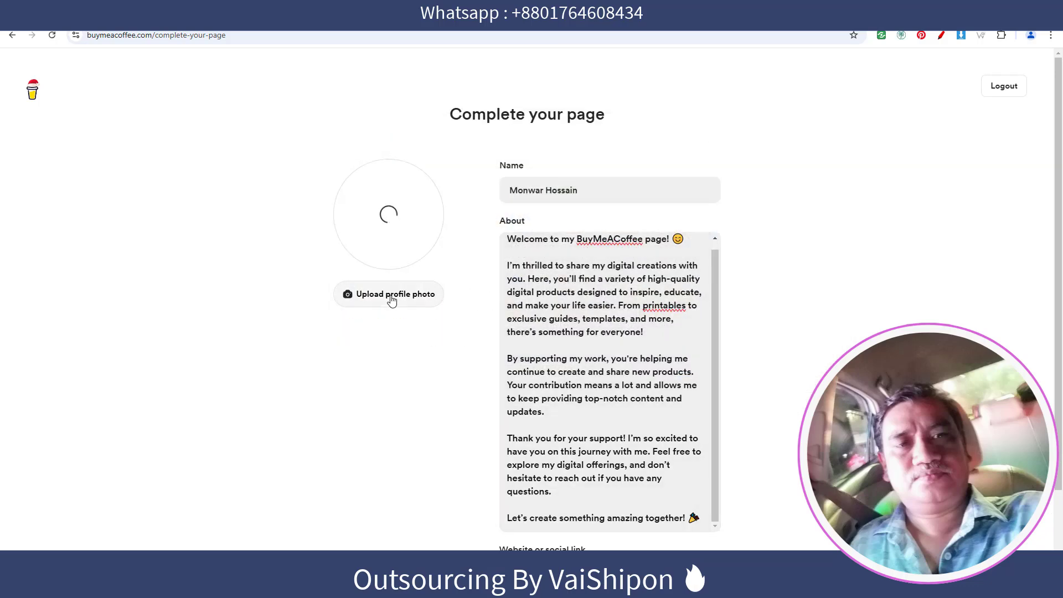
scroll(392, 301, down, 2)
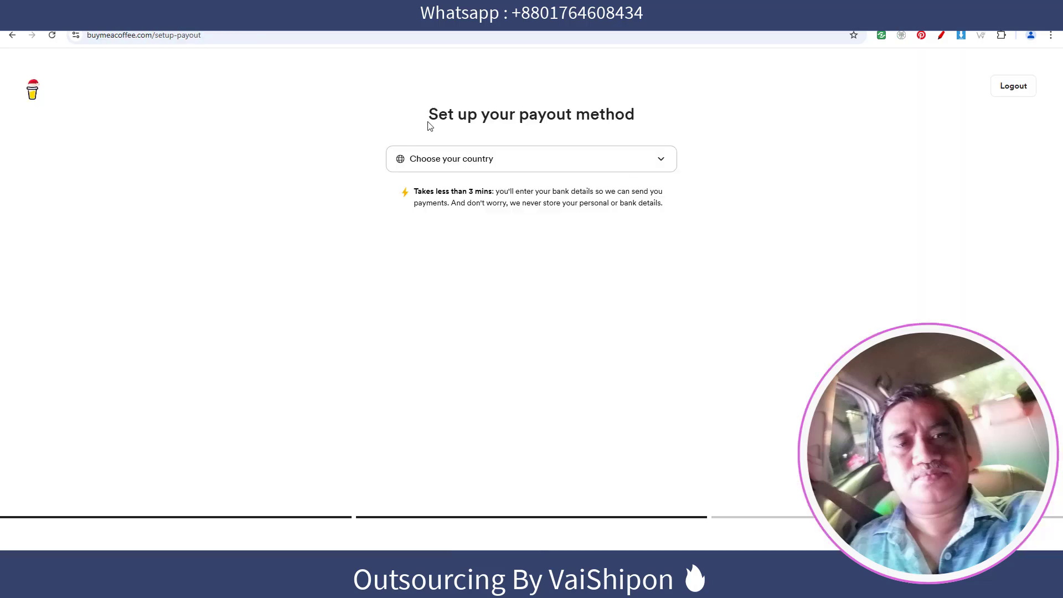
Choose United States as the payout country and confirm it.
click(659, 162)
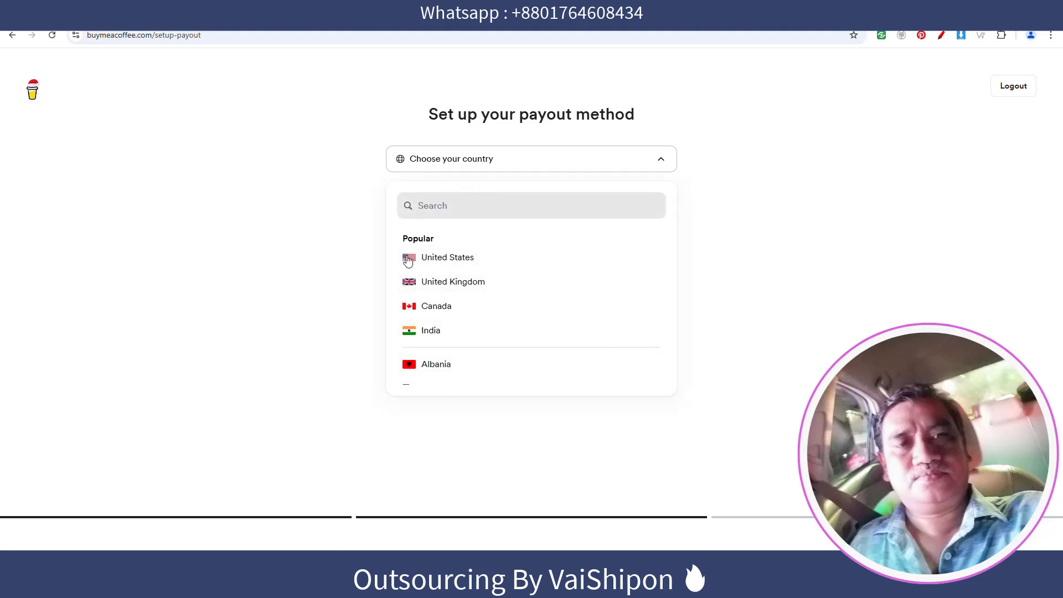
click(407, 390)
text(bangla)
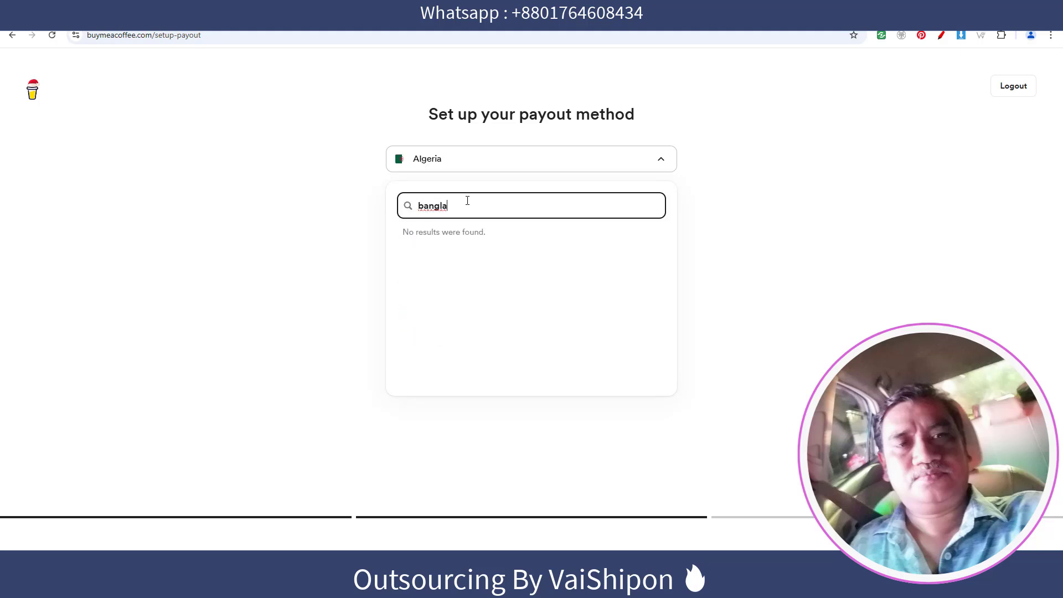
double_click(457, 206)
key(BackSpace)
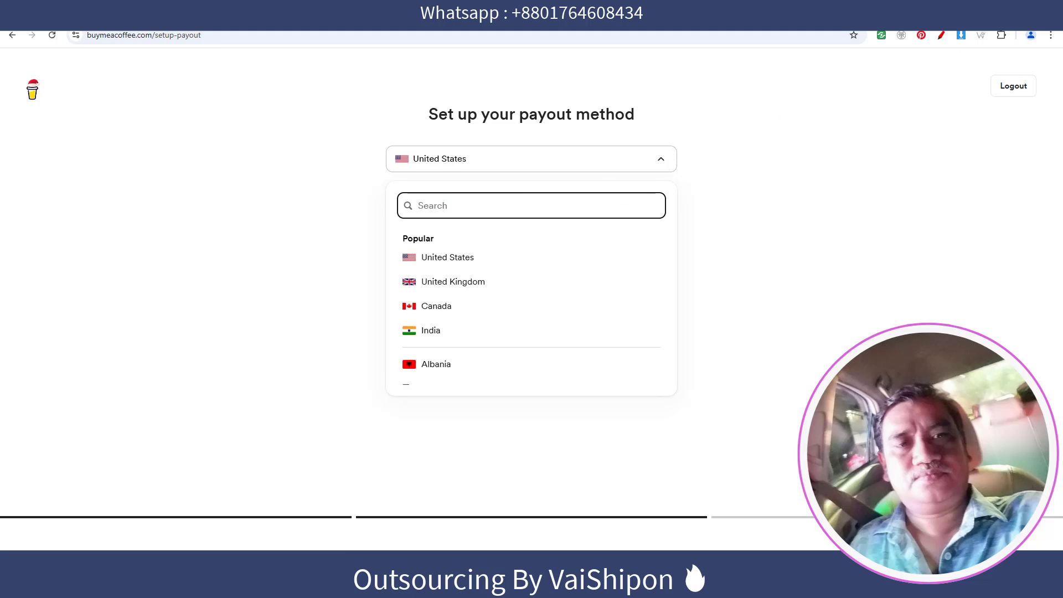
click(988, 545)
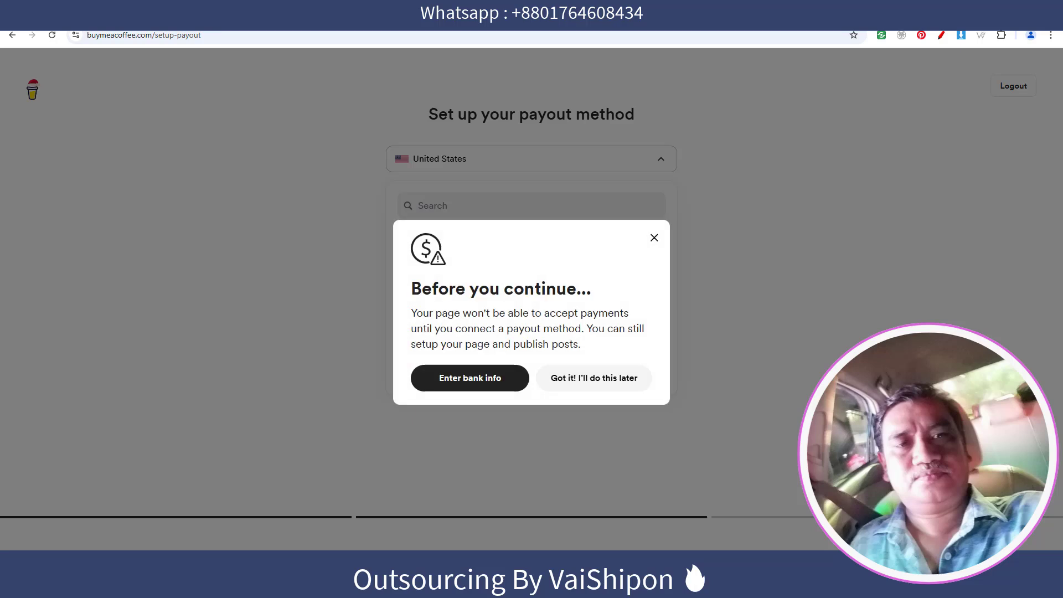
Postpone the payout bank details and scroll through the Buy Me a Coffee welcome email.
click(699, 305)
click(183, 12)
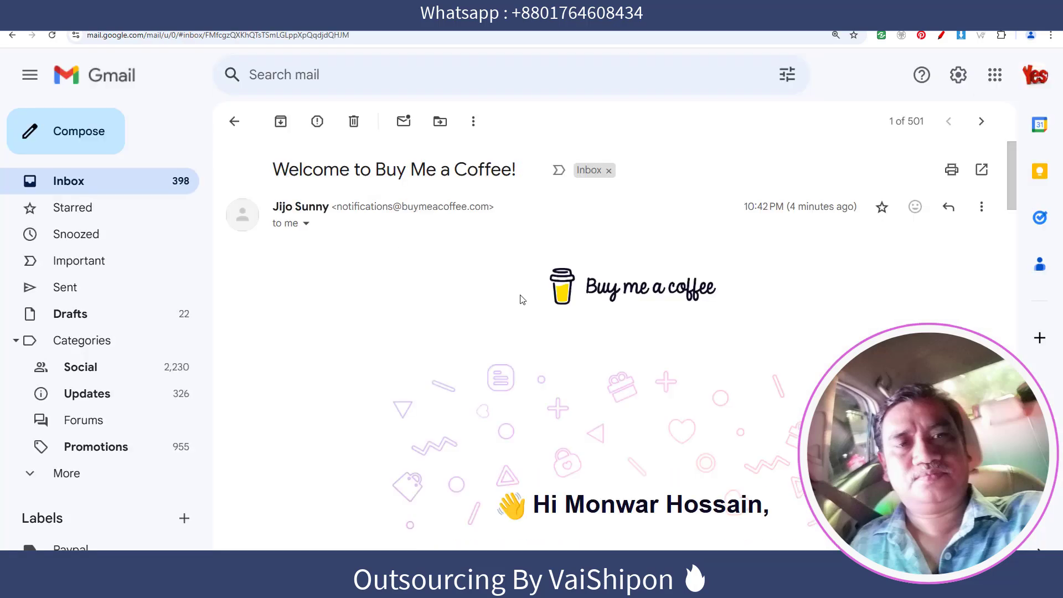
scroll(523, 299, down, 5)
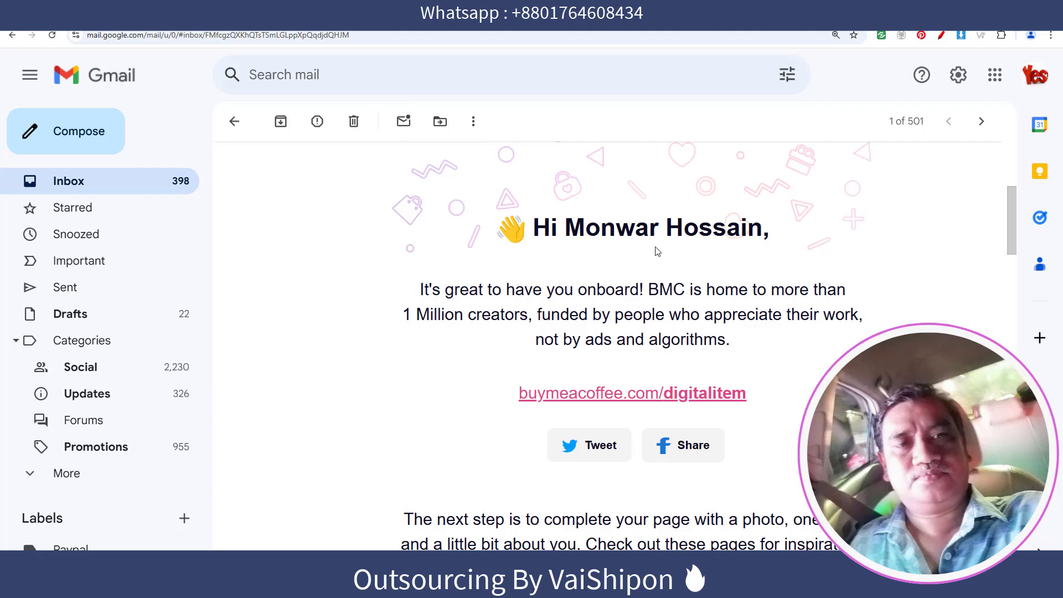
scroll(656, 250, down, 2)
scroll(655, 250, up, 1)
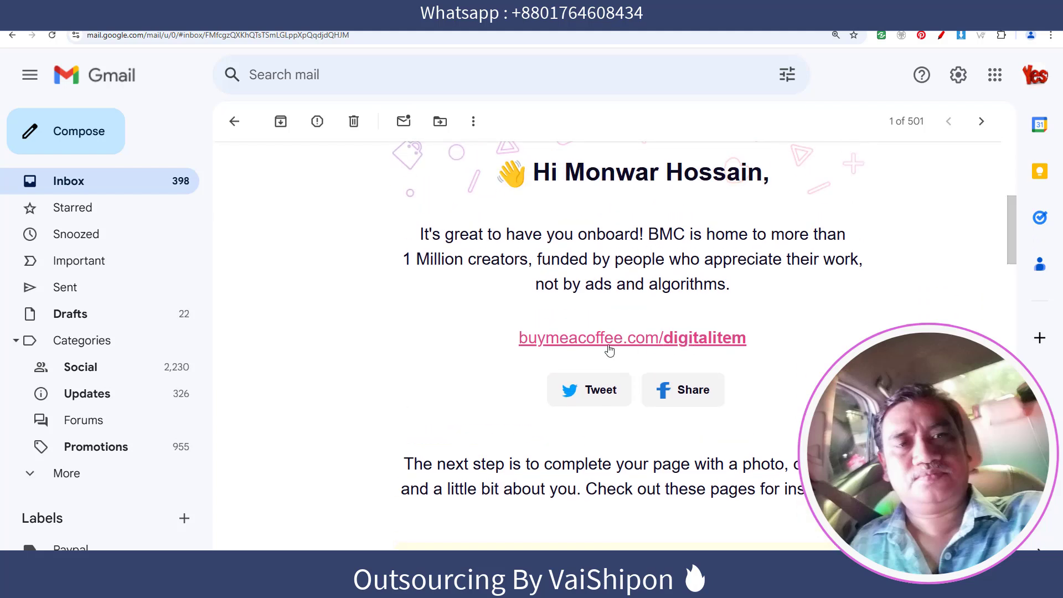
Open the buymeacoffee.com/digitalitem link from the email, then view the Google results.
click(637, 342)
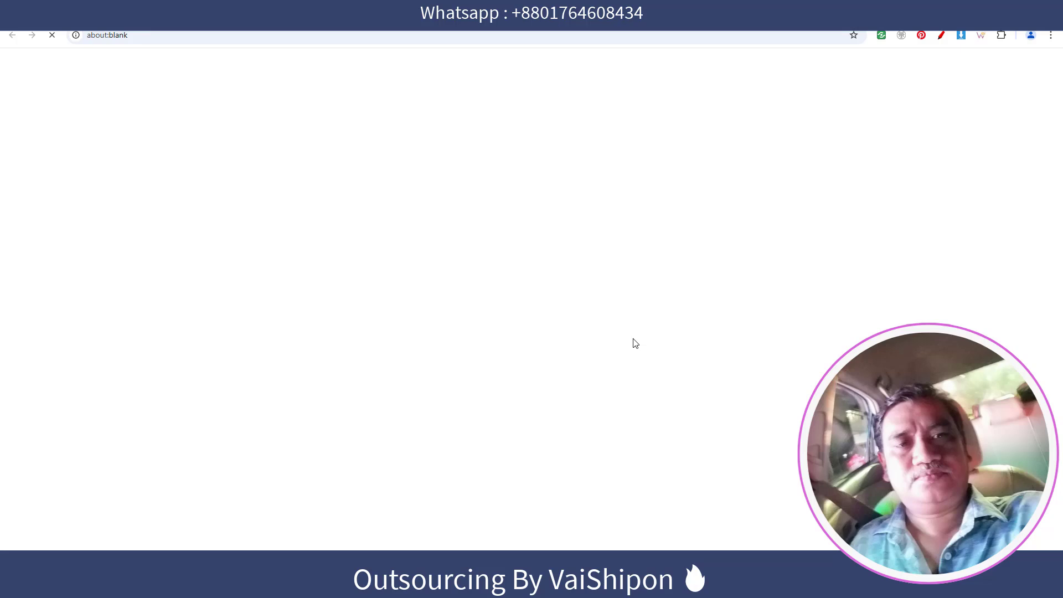
scroll(790, 305, down, 2)
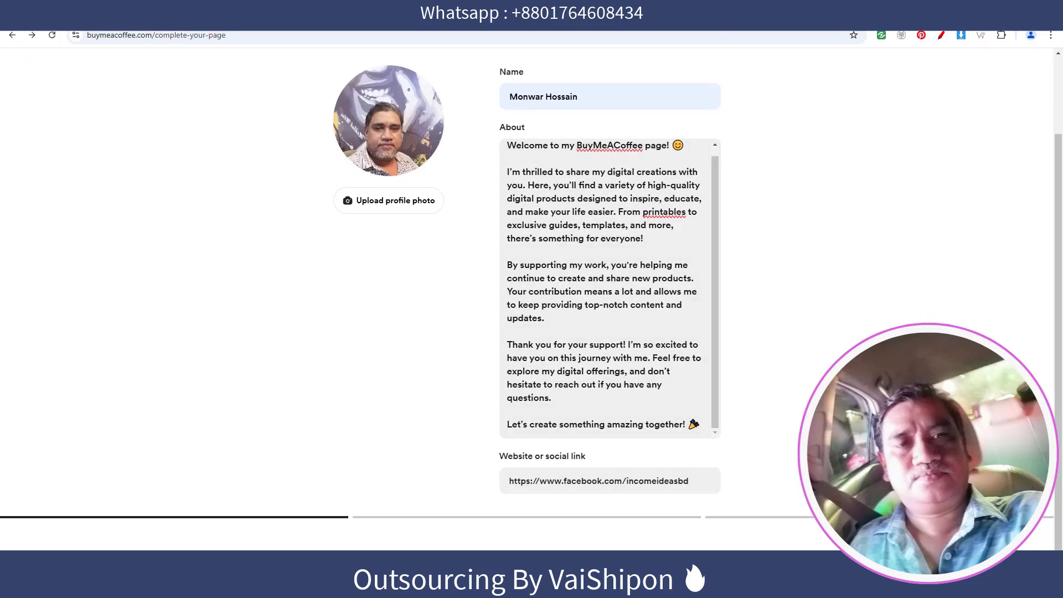
click(736, 12)
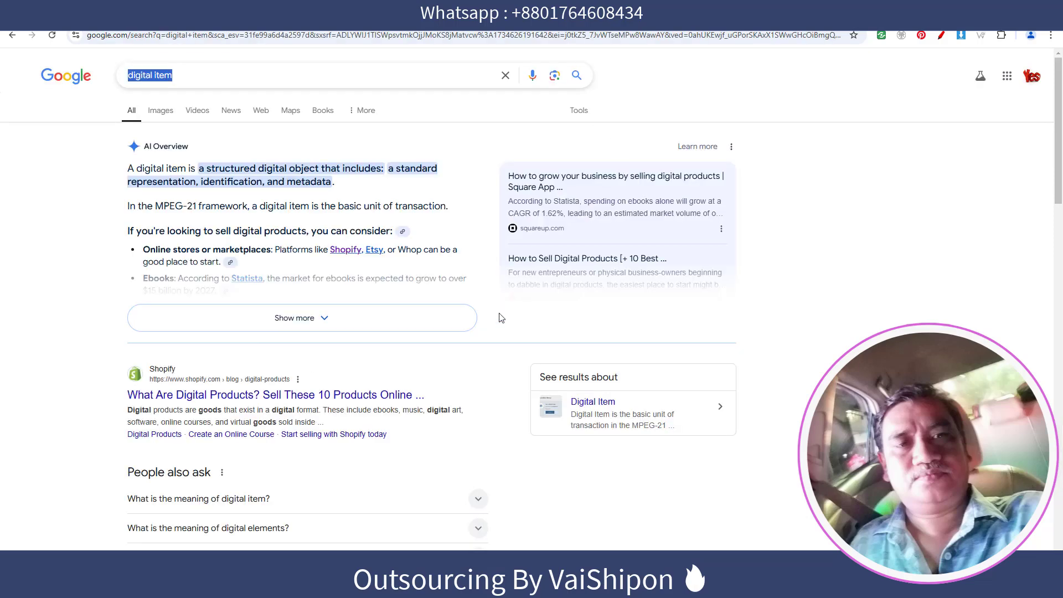
Try the Follow option on the digitalitem creator page.
click(534, 12)
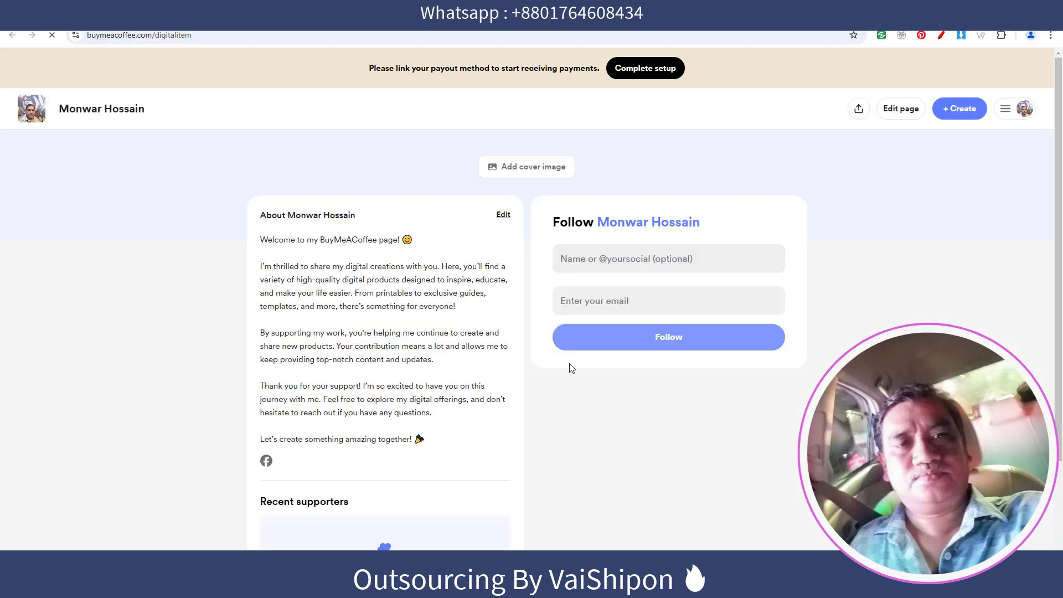
click(622, 342)
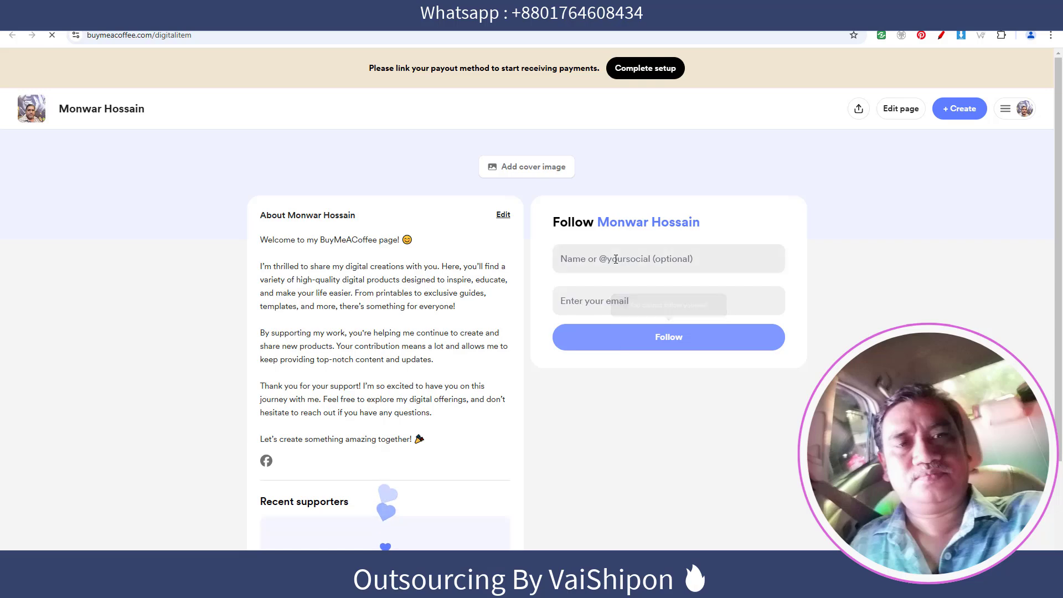
click(589, 258)
scroll(589, 260, down, 1)
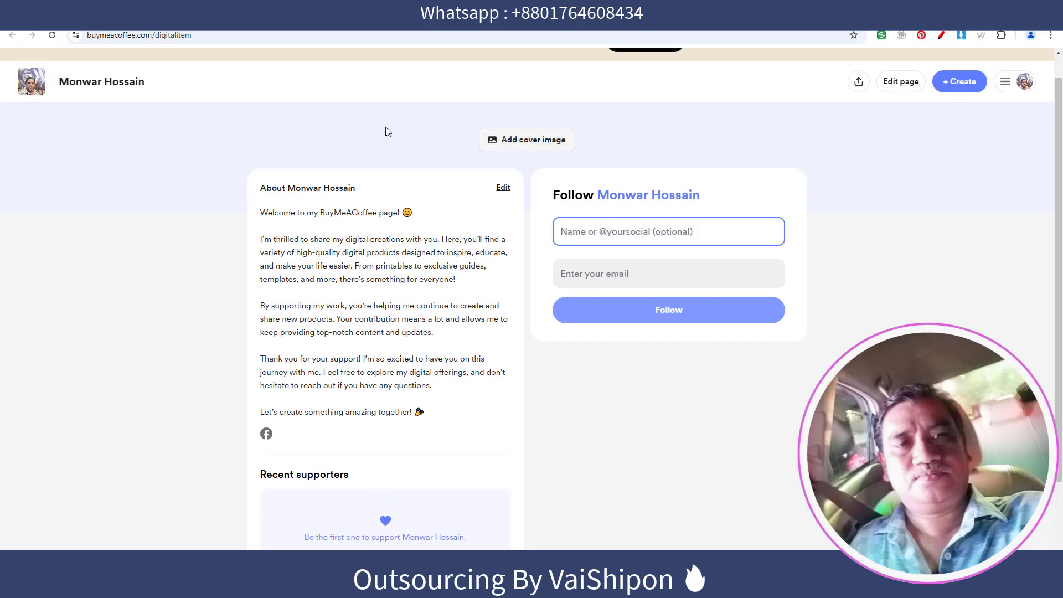
Save the Facebook page's Web Design & Full Marketing Support cover banner to the computer.
click(315, 12)
right_click(599, 195)
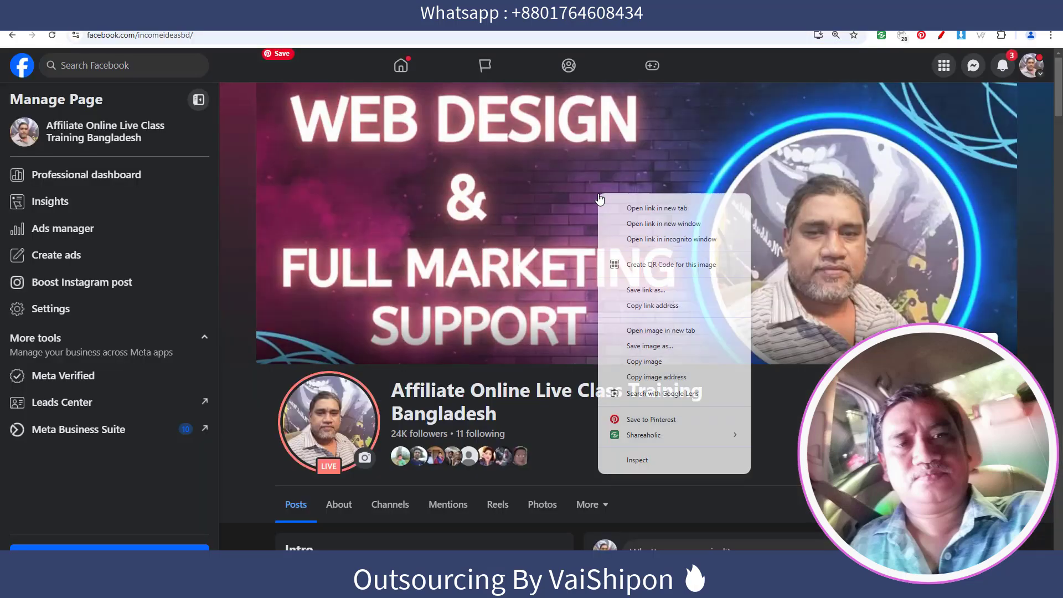
click(654, 346)
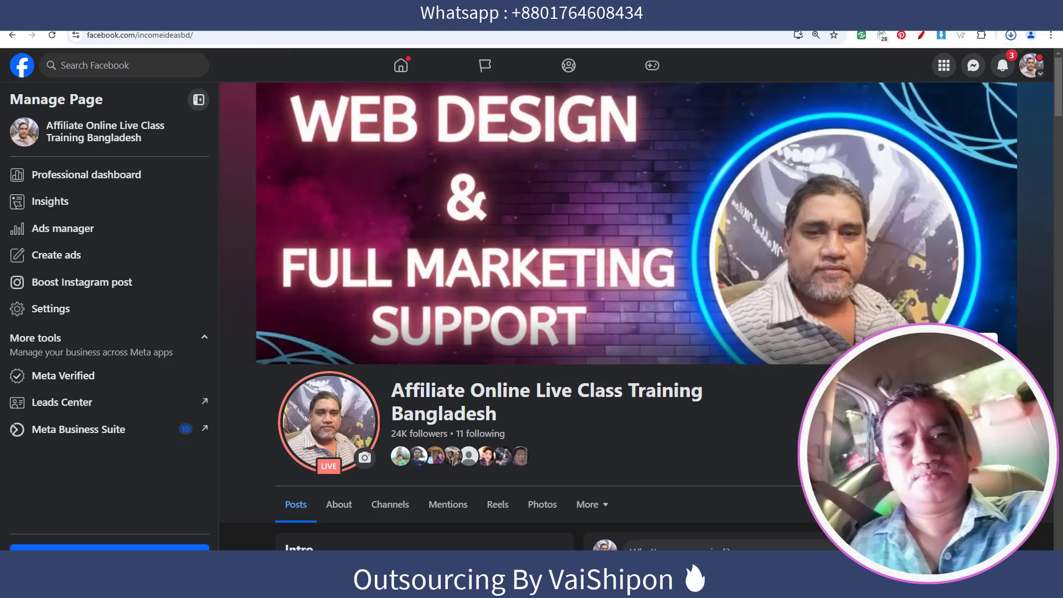
Upload the saved banner as the cover image, shifted up to show SUPPORT, and save.
click(576, 13)
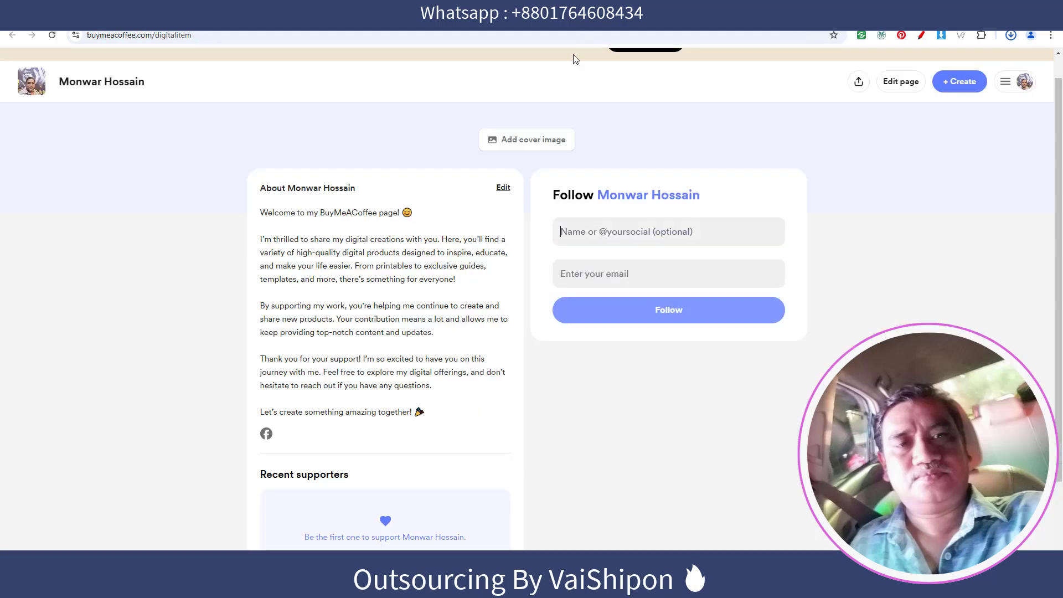
click(537, 147)
click(568, 310)
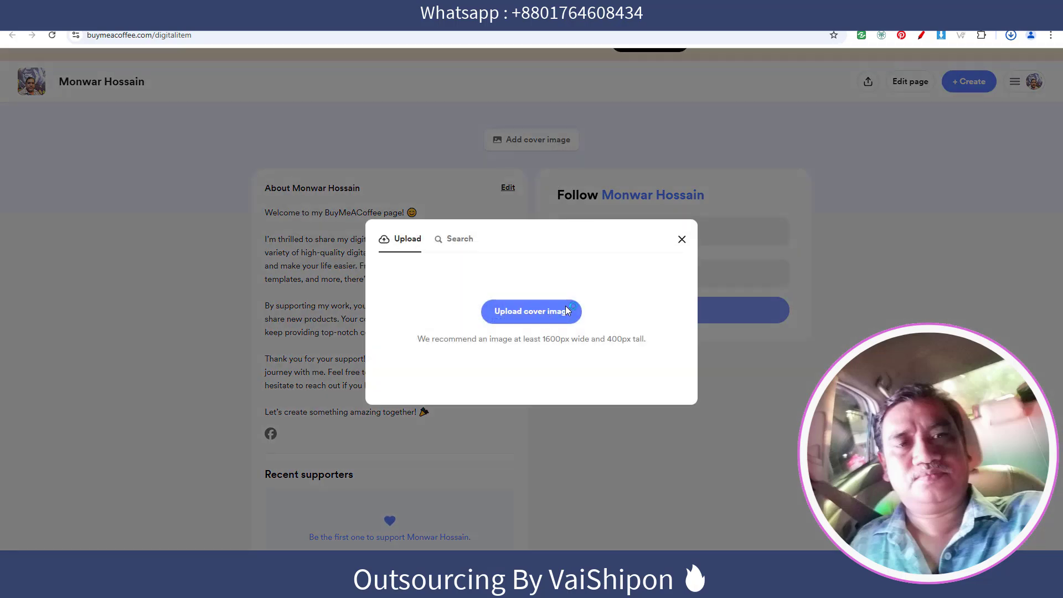
double_click(454, 221)
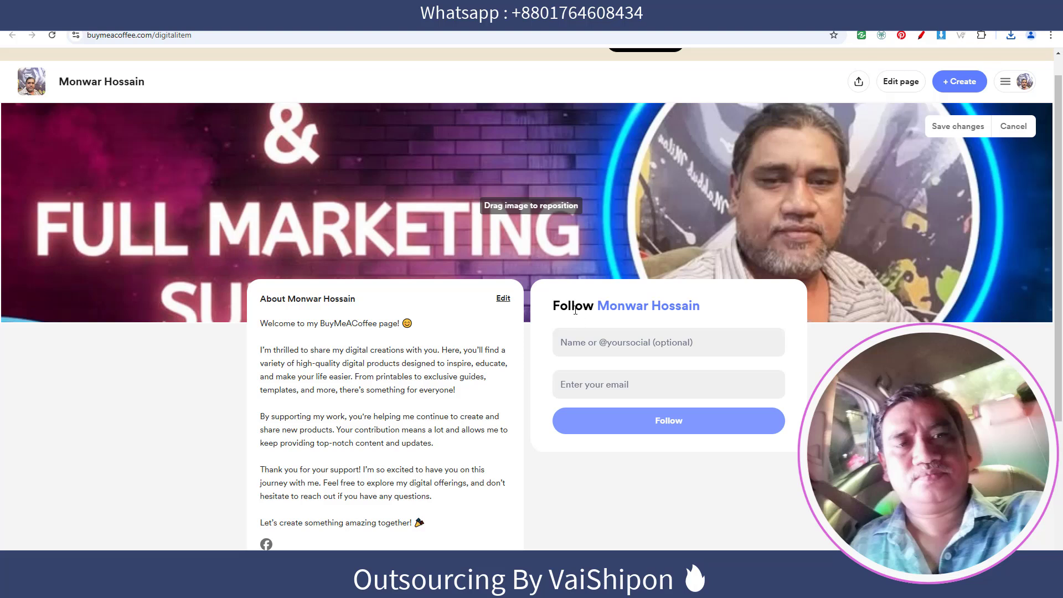
drag(631, 206, 627, 144)
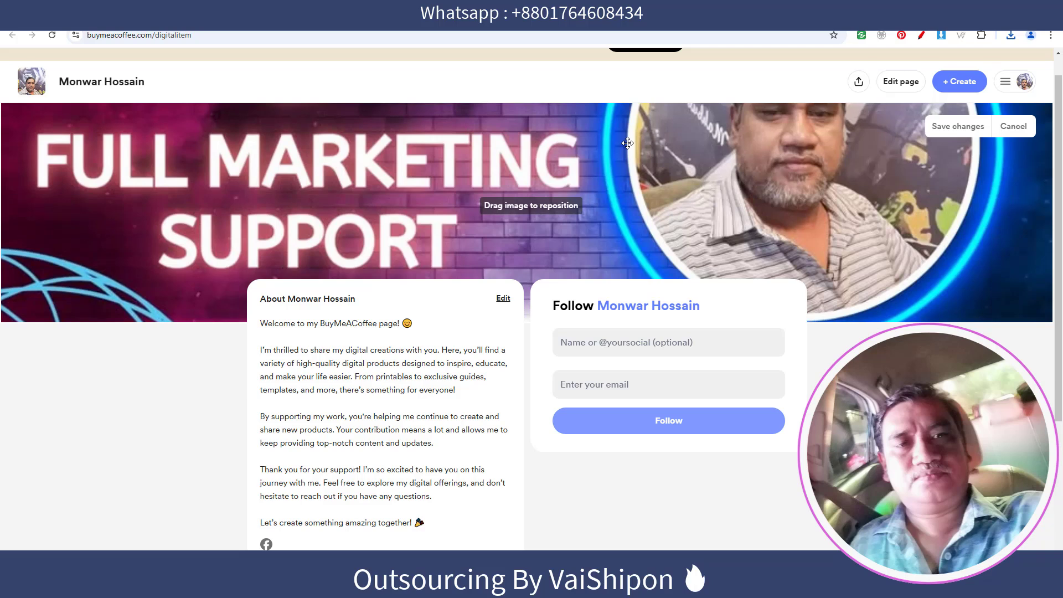
click(960, 134)
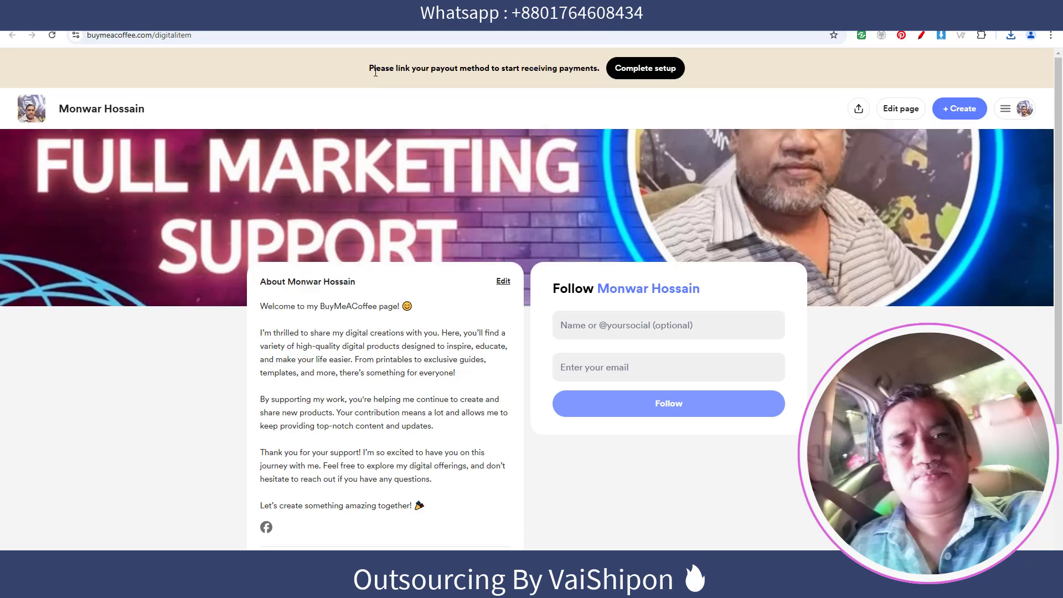
Open account Settings, confirm the page link buymeacoffee.com/digitalitem, and save the settings.
drag(373, 69, 580, 70)
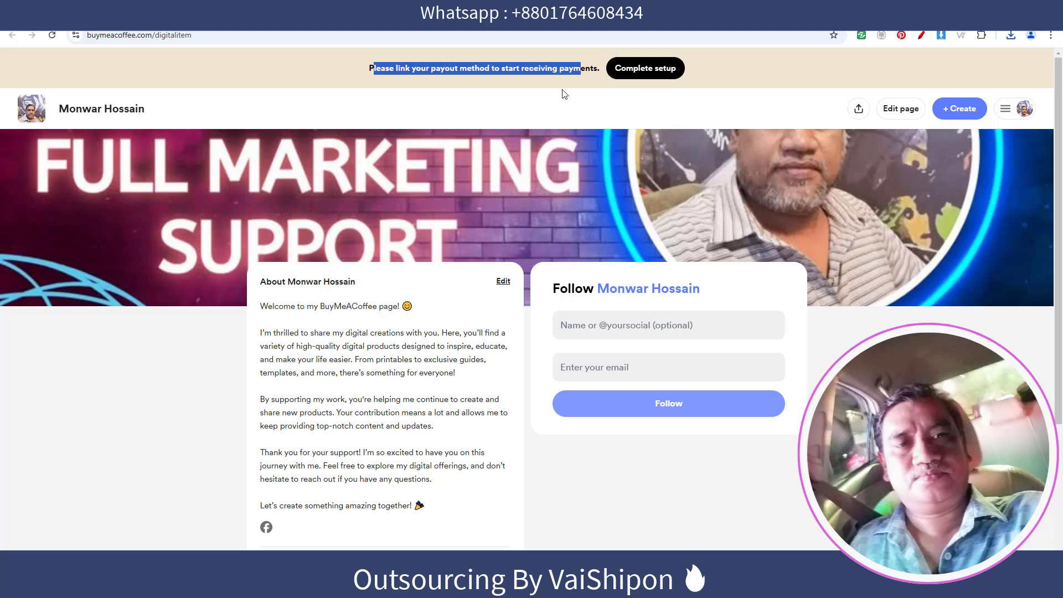
click(652, 69)
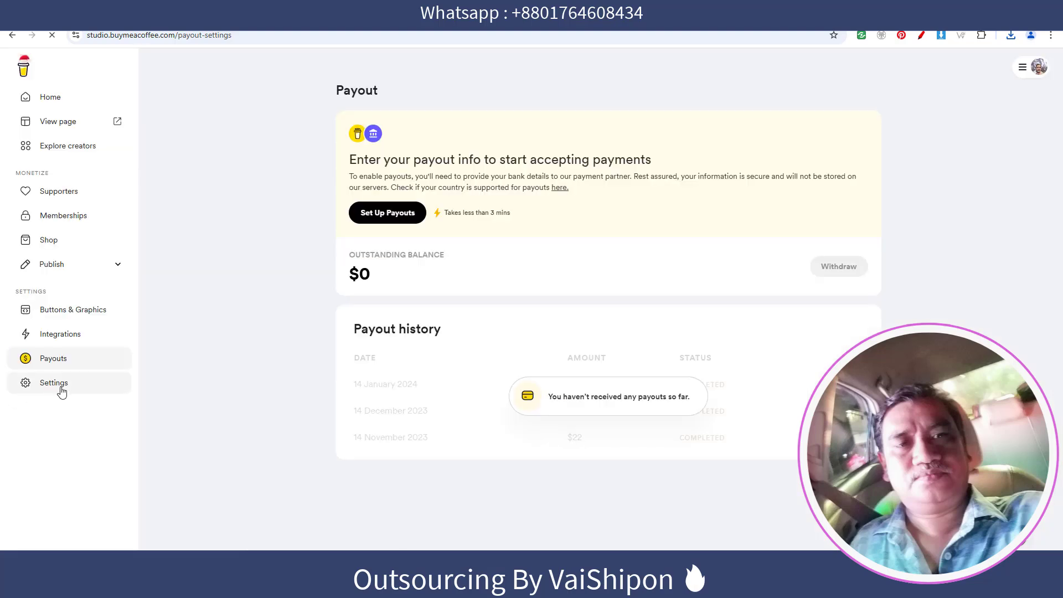
click(53, 385)
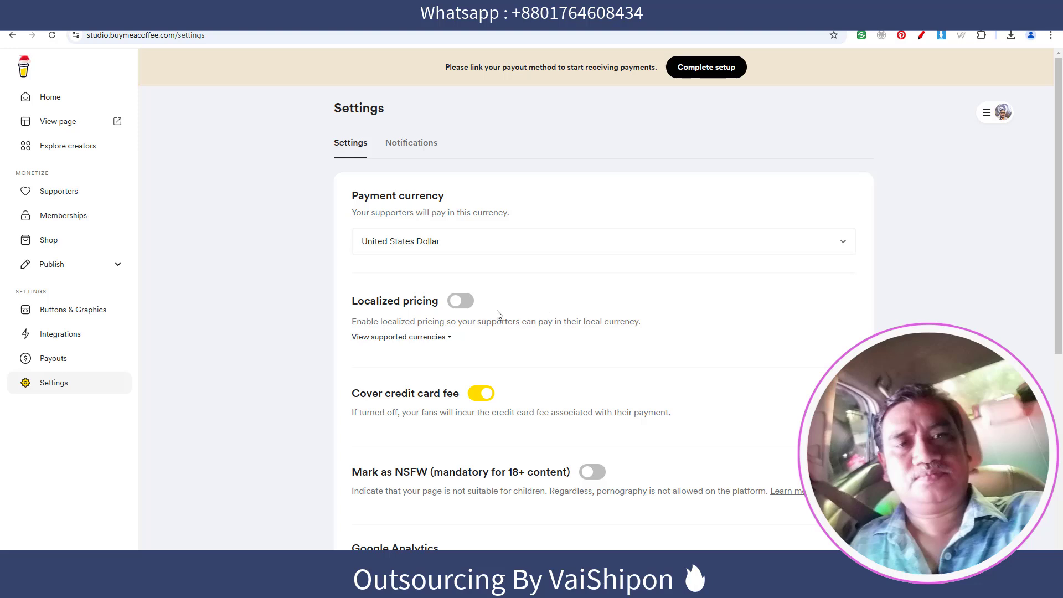
mouse_move(463, 300)
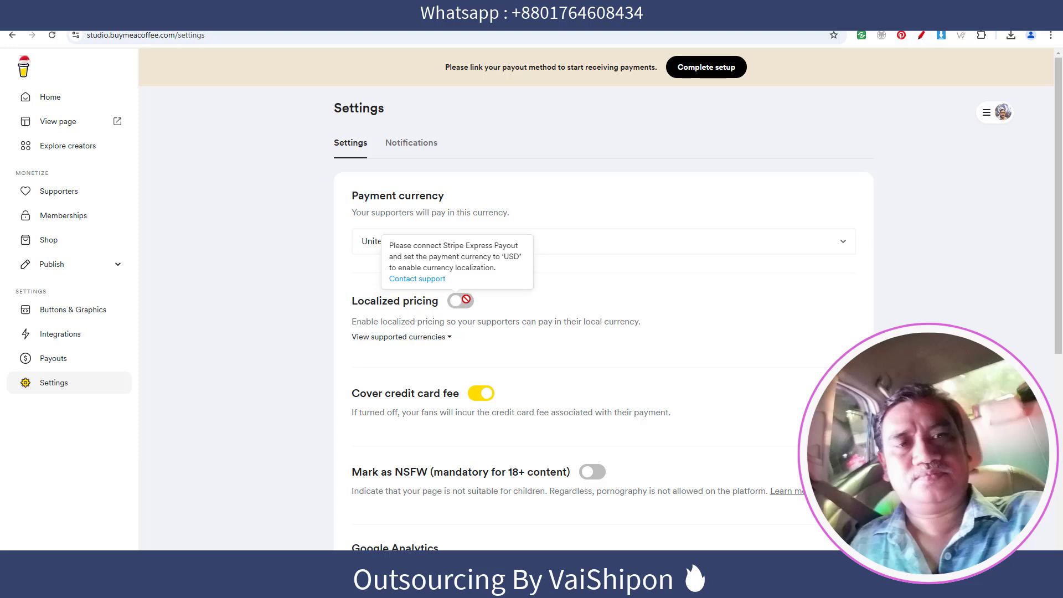
scroll(540, 313, down, 2)
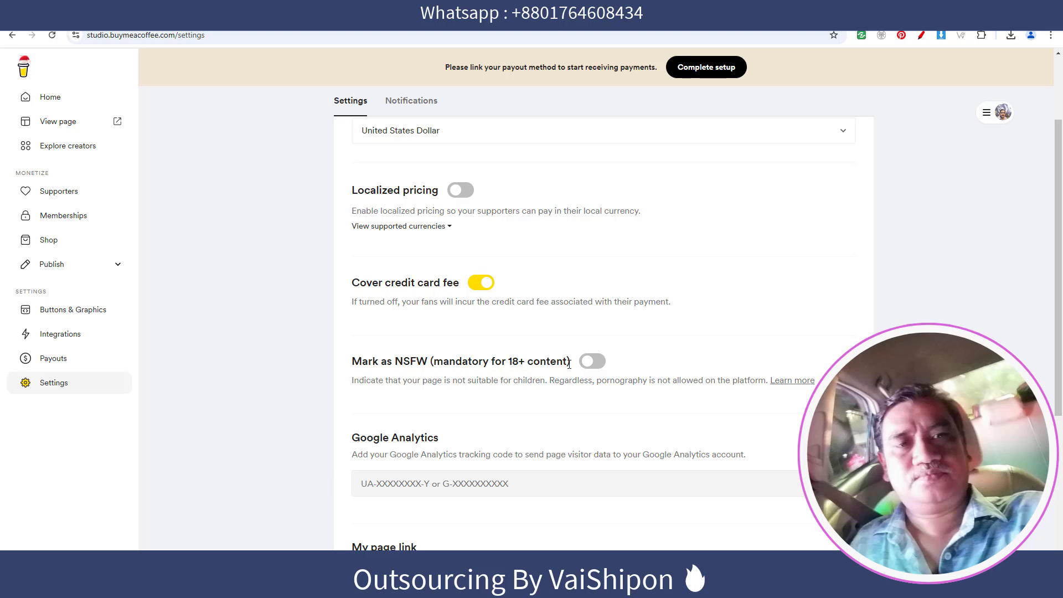
scroll(568, 363, down, 4)
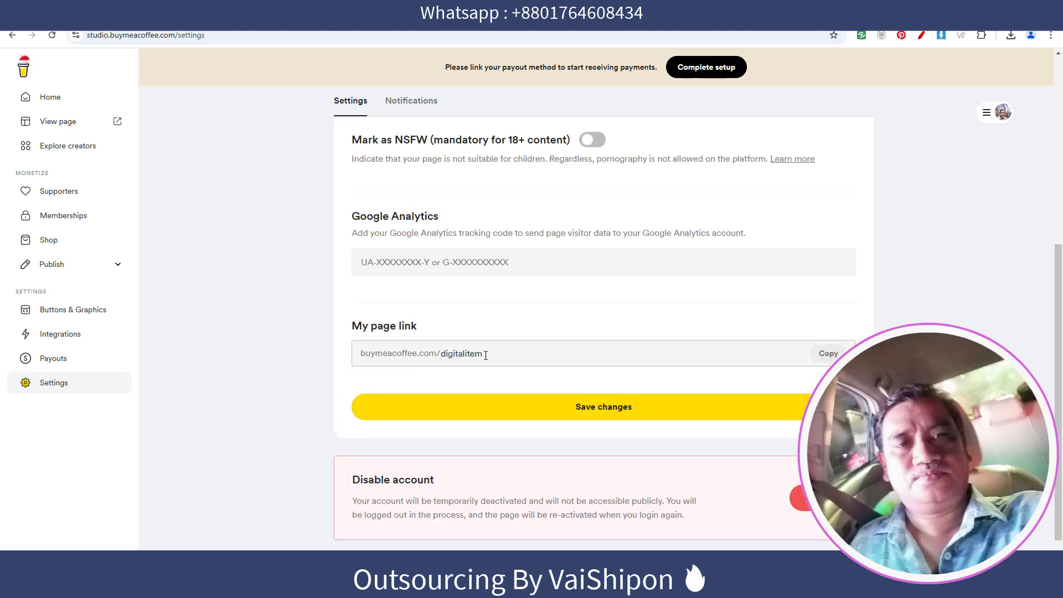
drag(499, 355, 325, 358)
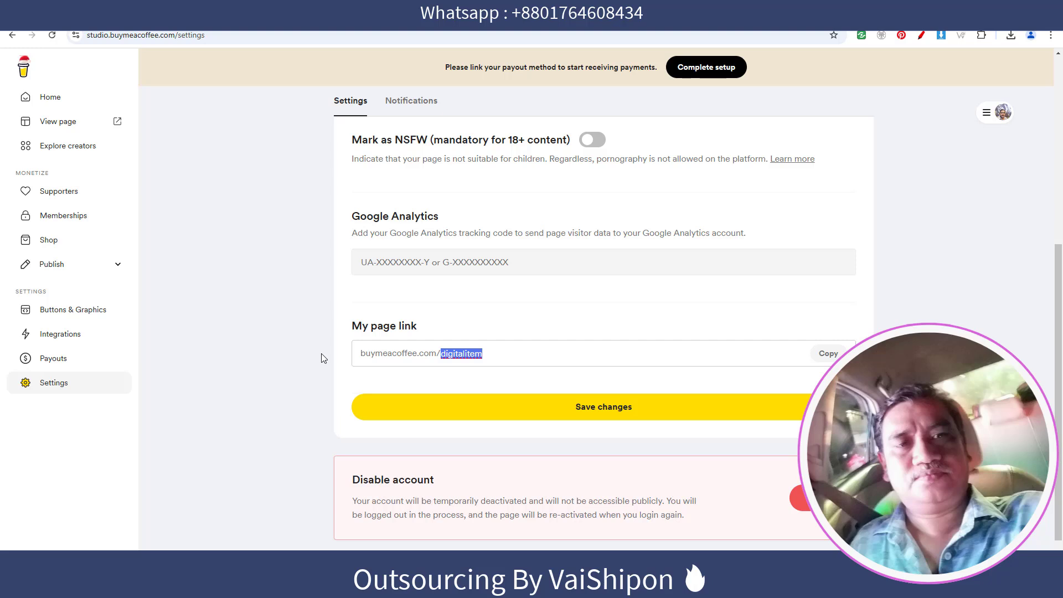
click(602, 406)
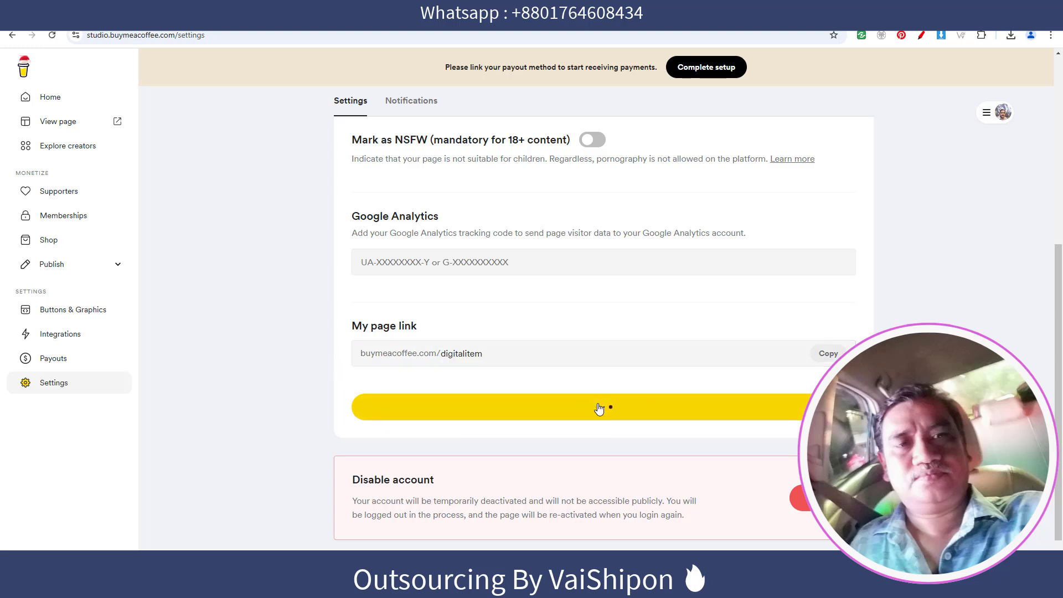
In the My account profile, set the Country to Bangladesh.
click(987, 112)
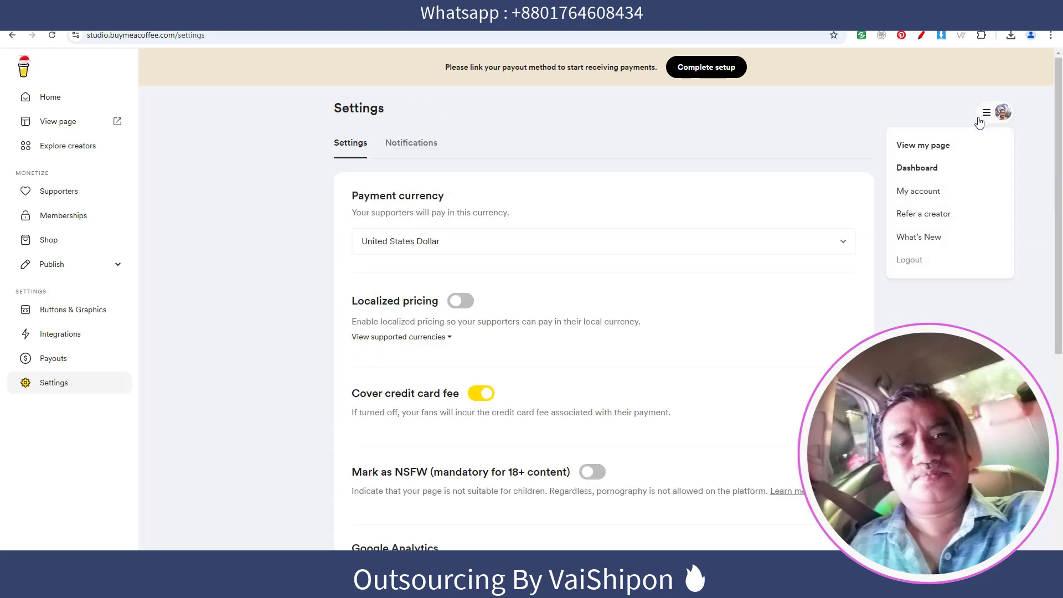
click(916, 192)
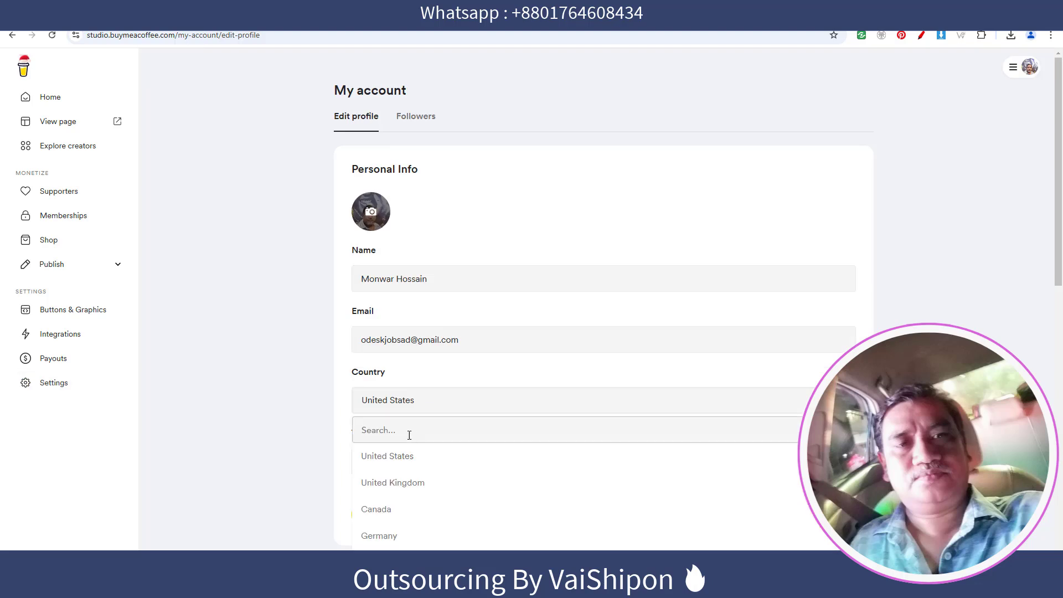
click(434, 429)
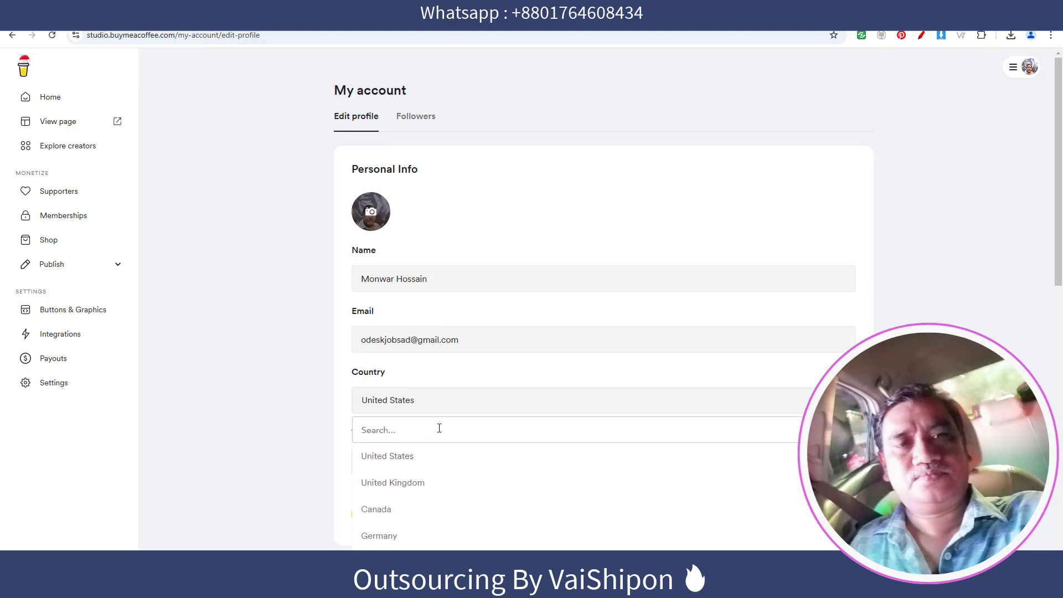
text(basn)
key(BackSpace)
key(BackSpace)
key(BackSpace)
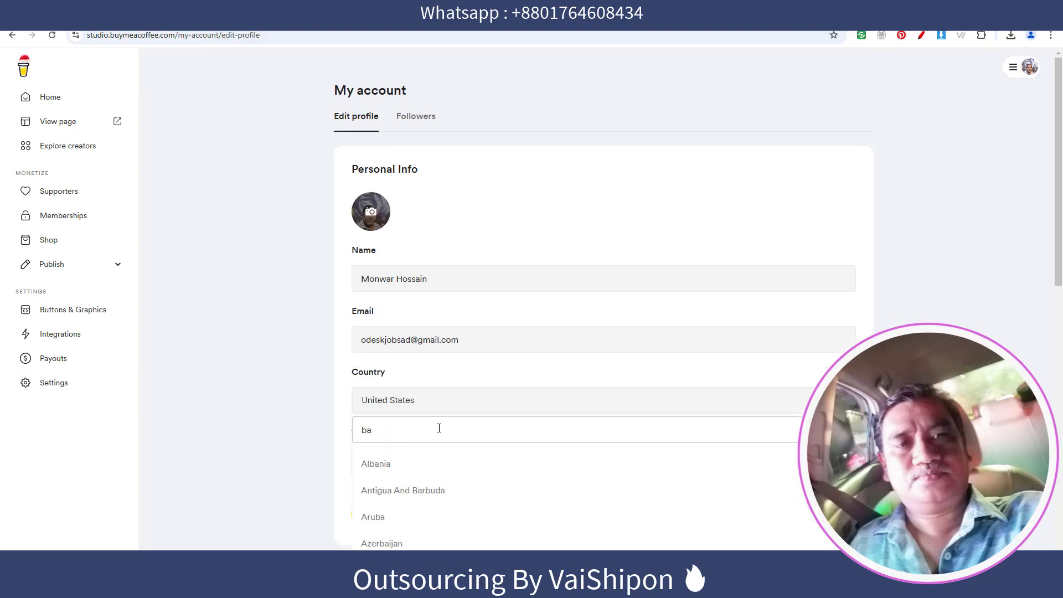
text(ng)
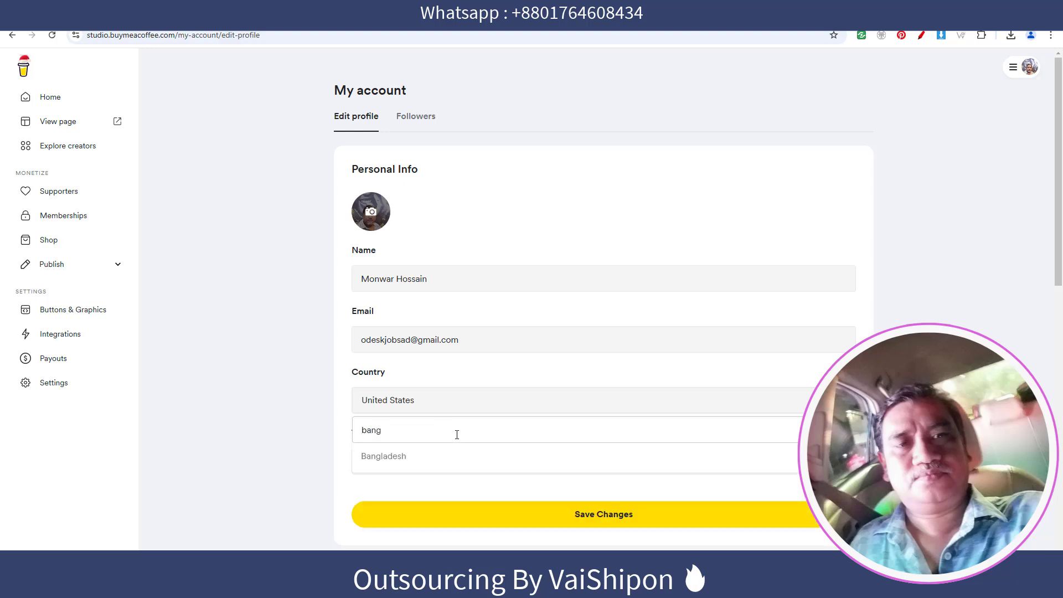
click(392, 460)
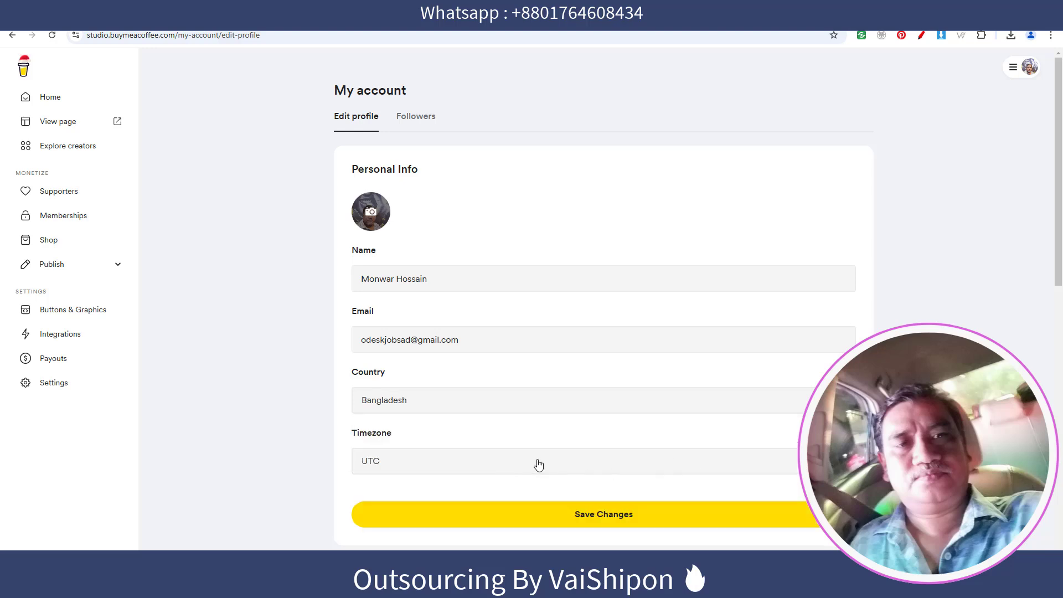
Set the Timezone to Asia/Dhaka and save the profile changes.
click(539, 464)
click(444, 353)
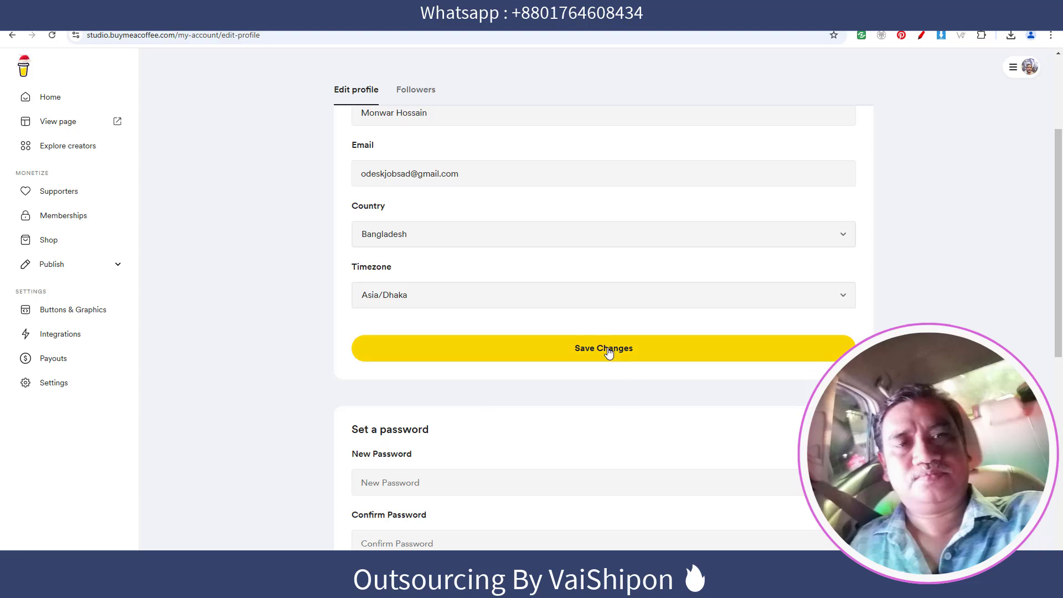
click(609, 353)
Enter and confirm a new account password under Set a password, then save the changes.
scroll(465, 314, down, 3)
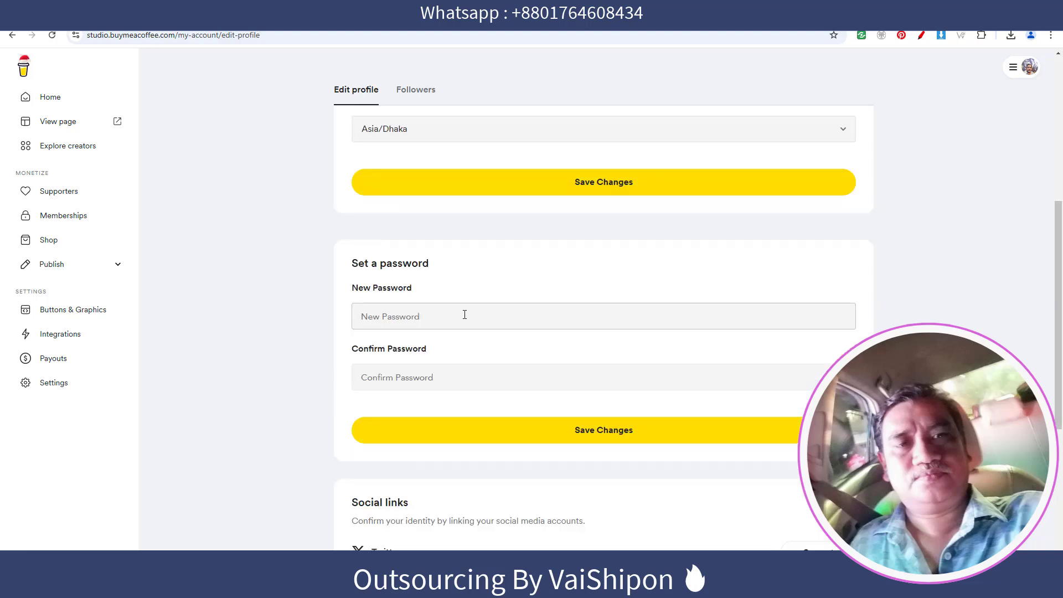
click(382, 316)
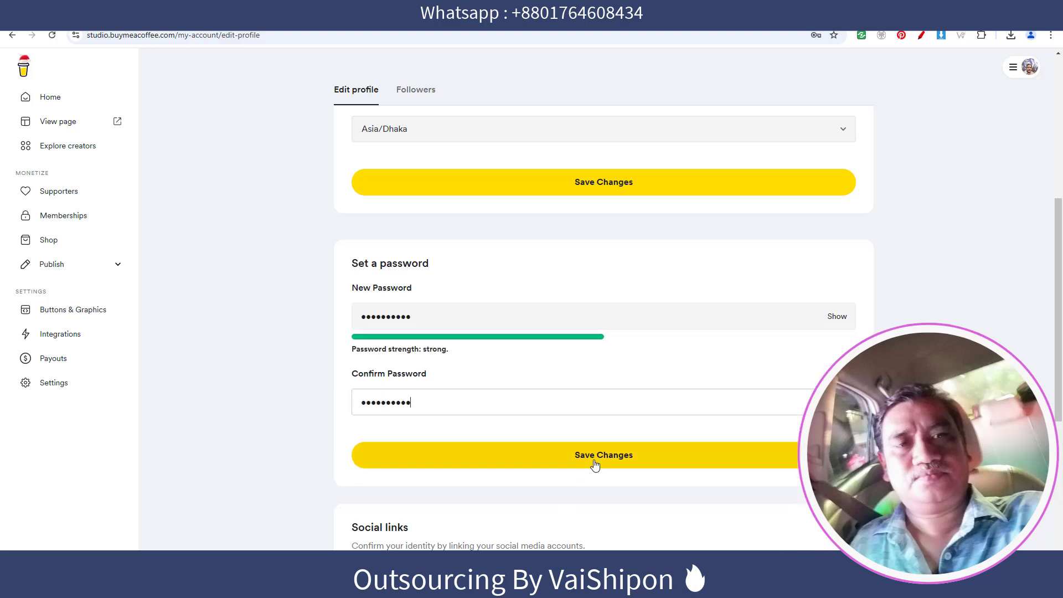
click(676, 453)
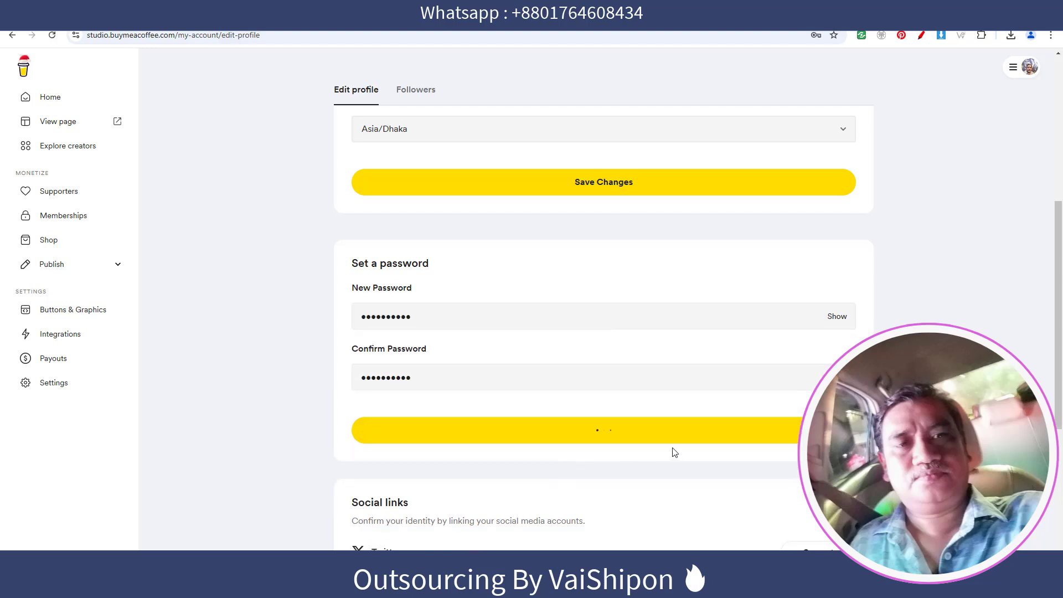